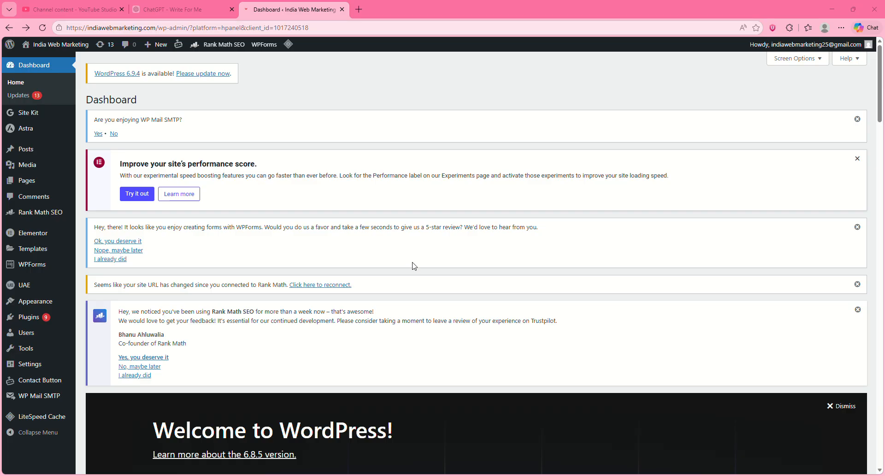
Search the web in a new tab for "Ai tools to design websites in 2026".
click(358, 9)
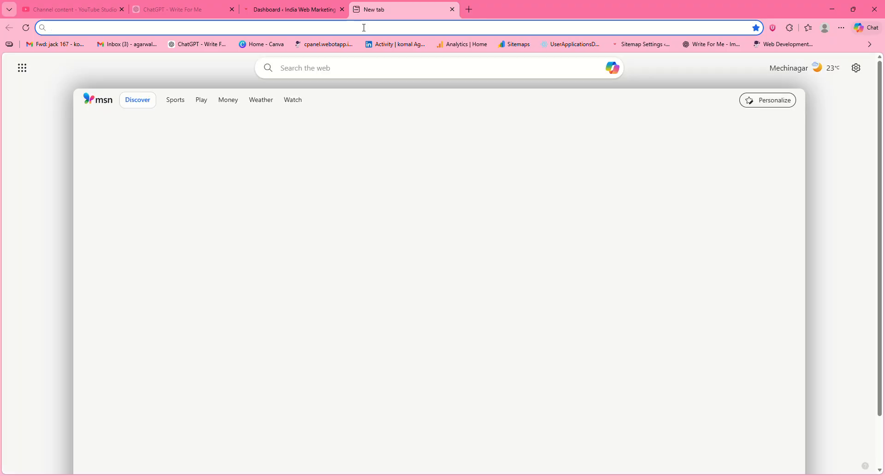
click(363, 27)
text(Ai tools to design websites in 2026)
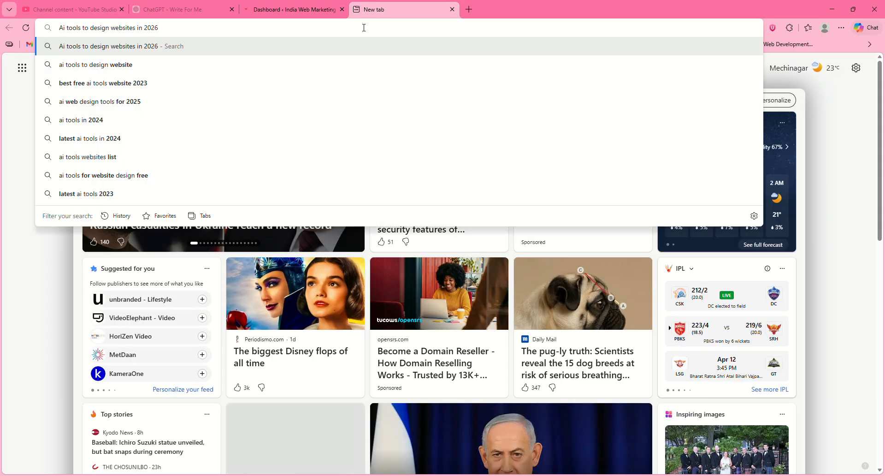
key(Return)
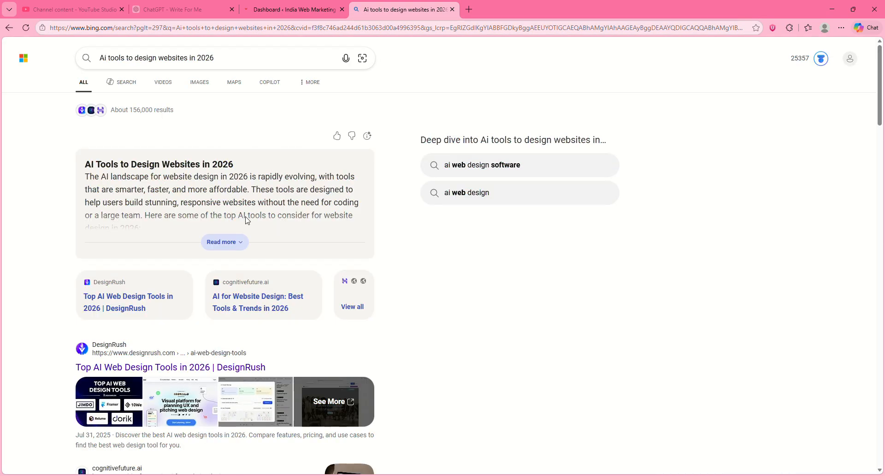
Expand the AI summary above the search results and read through its list of website design tools.
click(226, 243)
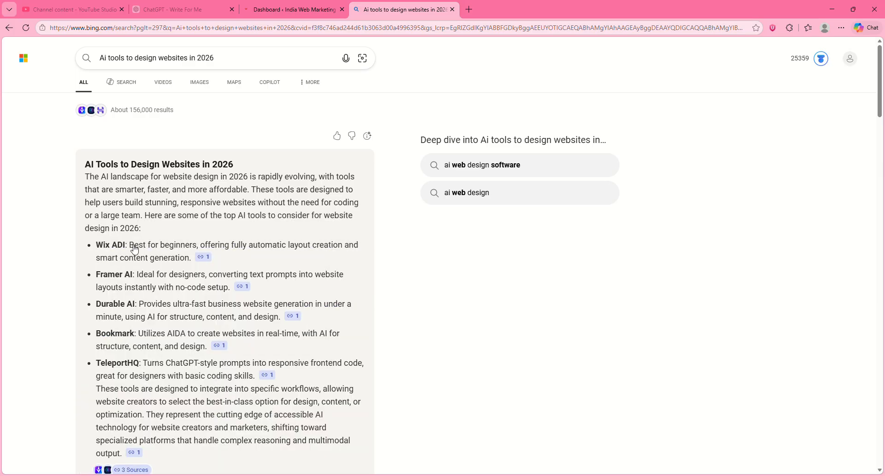
drag(85, 164, 182, 313)
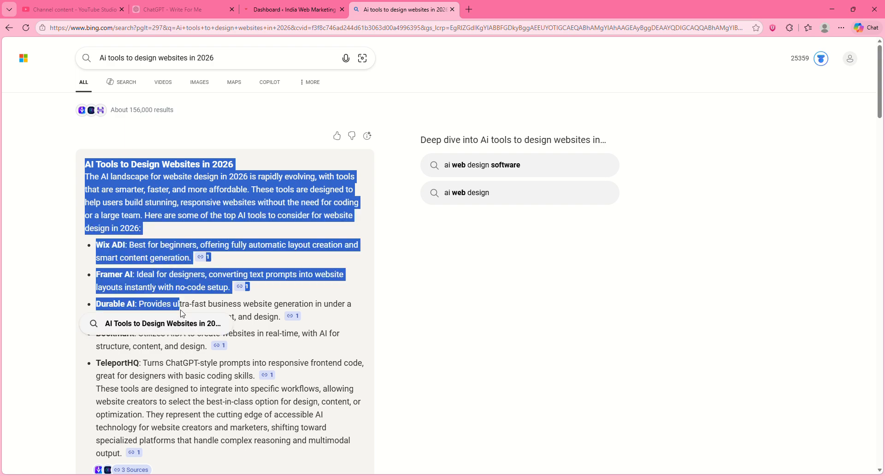
click(189, 379)
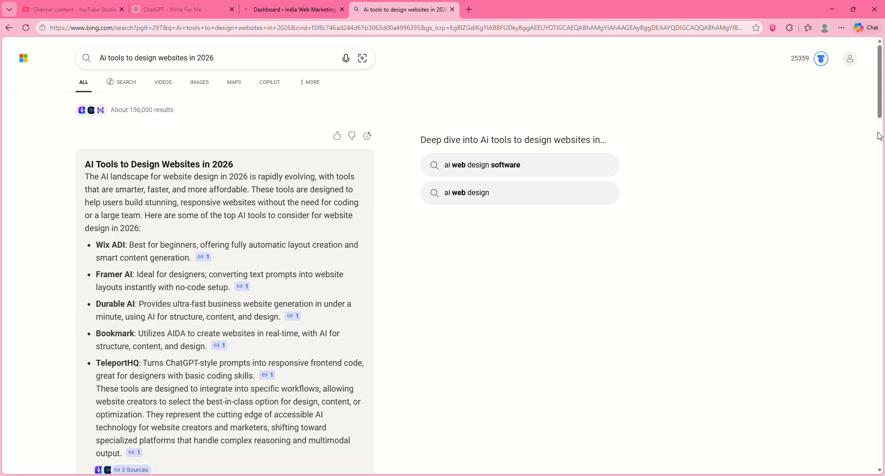
drag(880, 114, 880, 130)
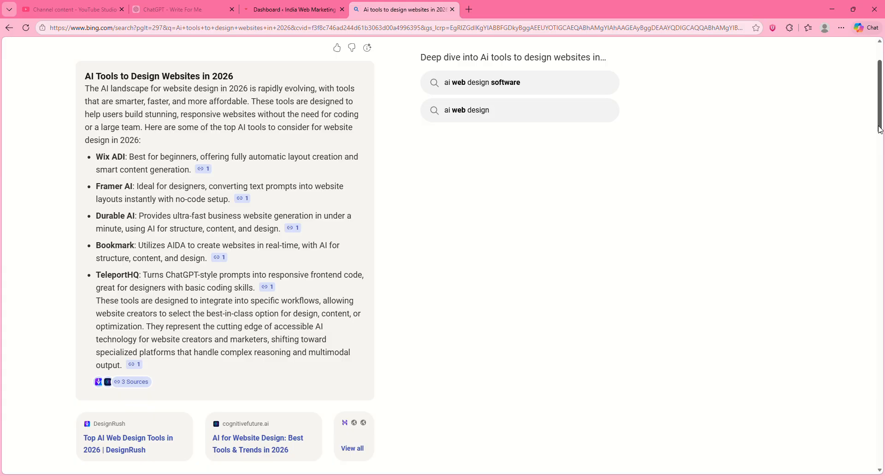
scroll(878, 129, up, 3)
scroll(880, 127, down, 3)
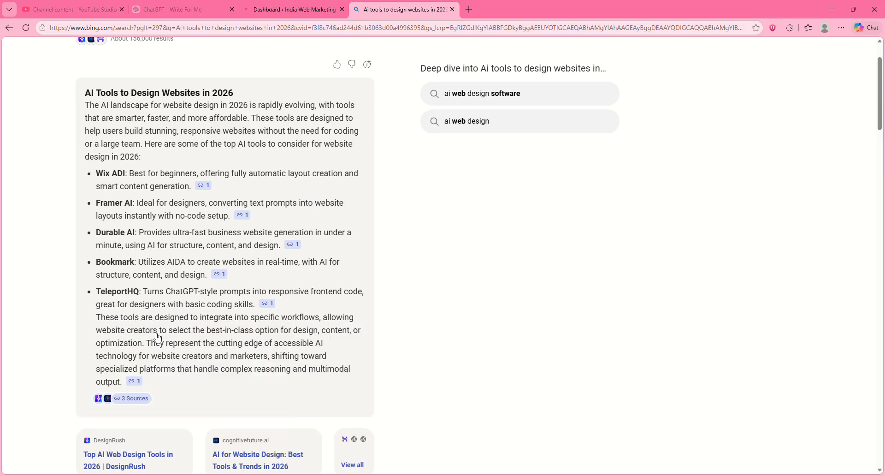
mouse_move(881, 123)
mouse_down()
mouse_move(882, 199)
mouse_move(881, 110)
mouse_up()
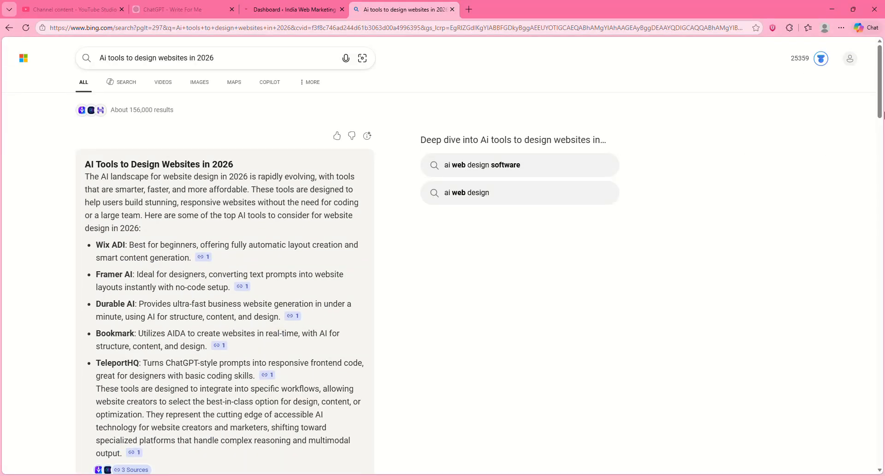
Open the nxtwat.com article "10 Best AI Website Design Tools in 2026" from the search results and skim its content.
drag(881, 102, 869, 303)
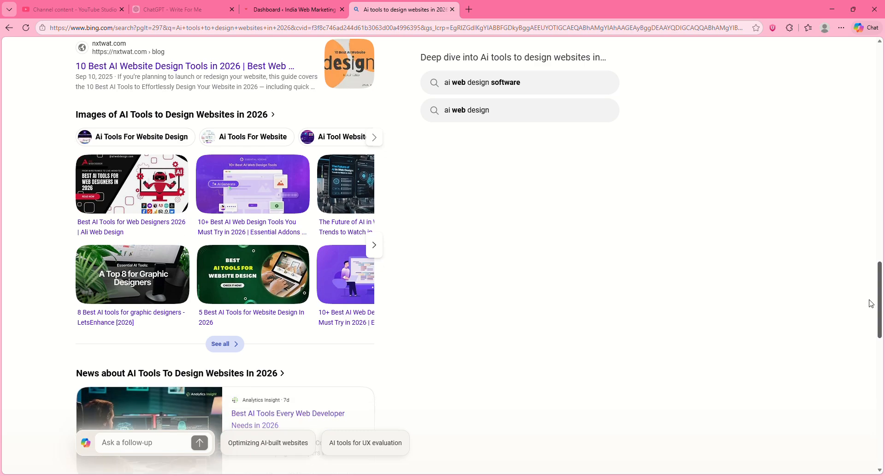
click(128, 79)
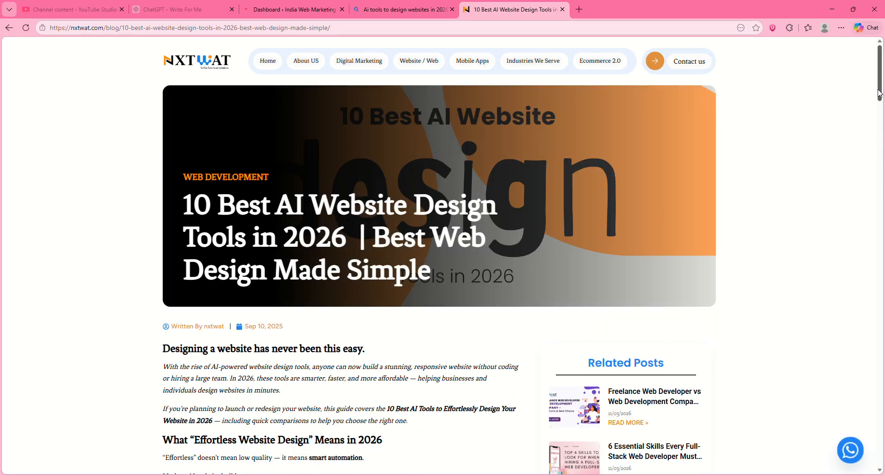
drag(880, 94, 881, 130)
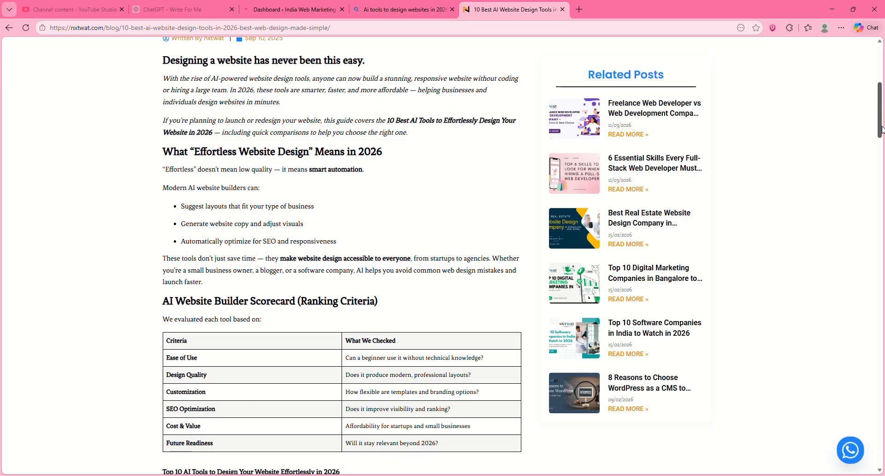
drag(882, 130, 882, 179)
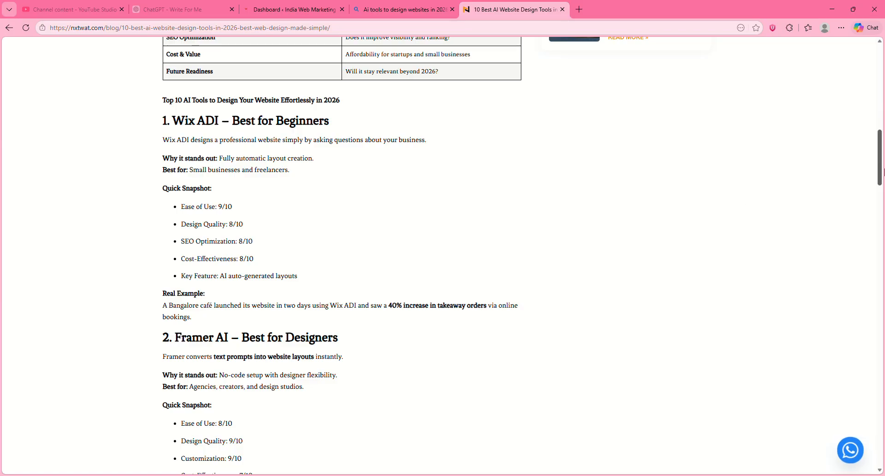
drag(879, 166, 879, 80)
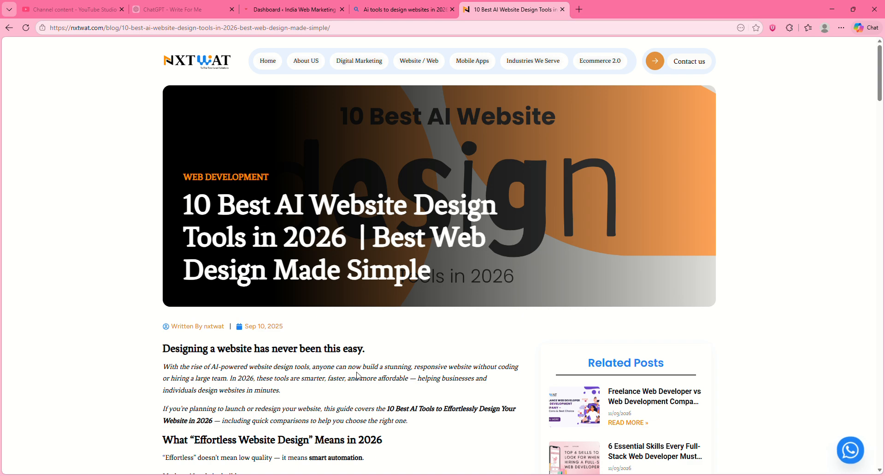
Switch to ChatGPT's Write For Me and draft a request for a website blog post titled "Ai tools to design websites in 2026".
click(379, 9)
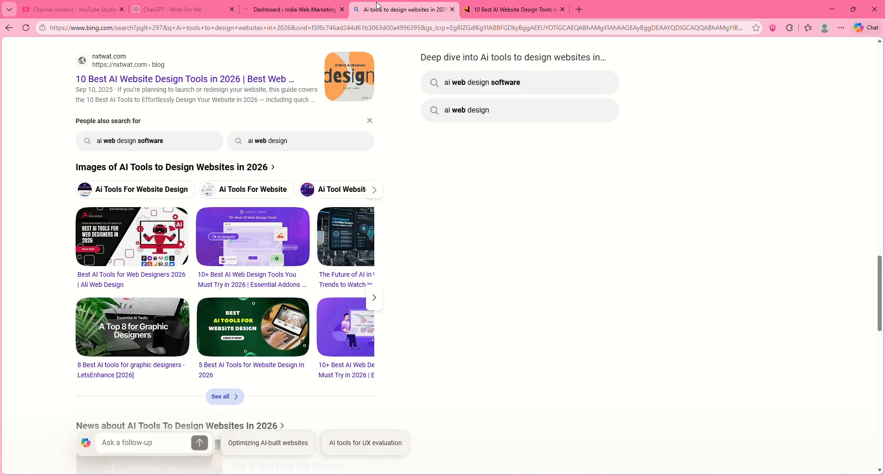
click(291, 9)
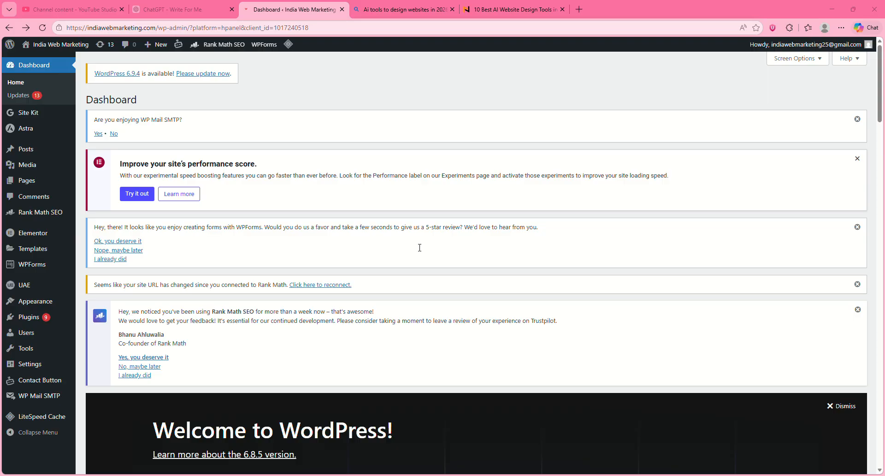
click(166, 6)
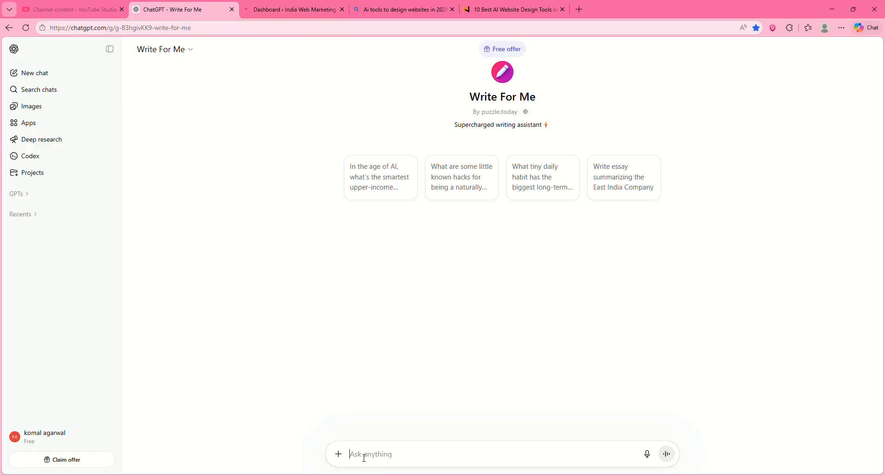
text(write a blog post for my website )
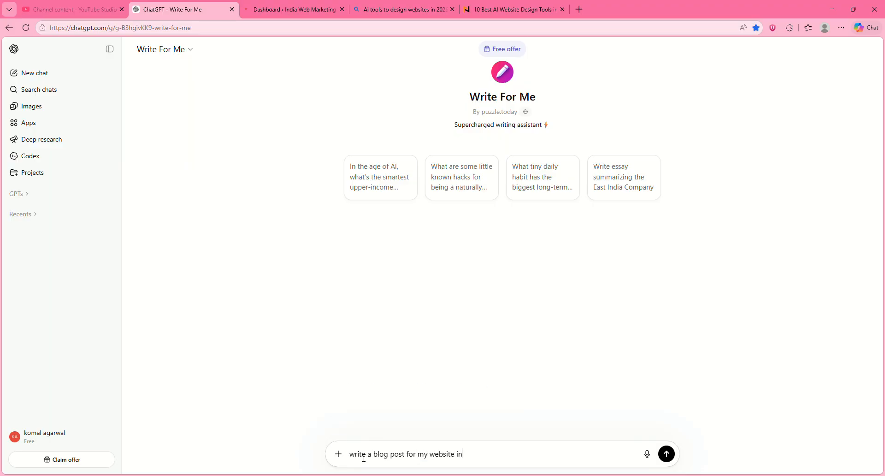
text(with title-)
text(Ai tools to design websites in 2026-)
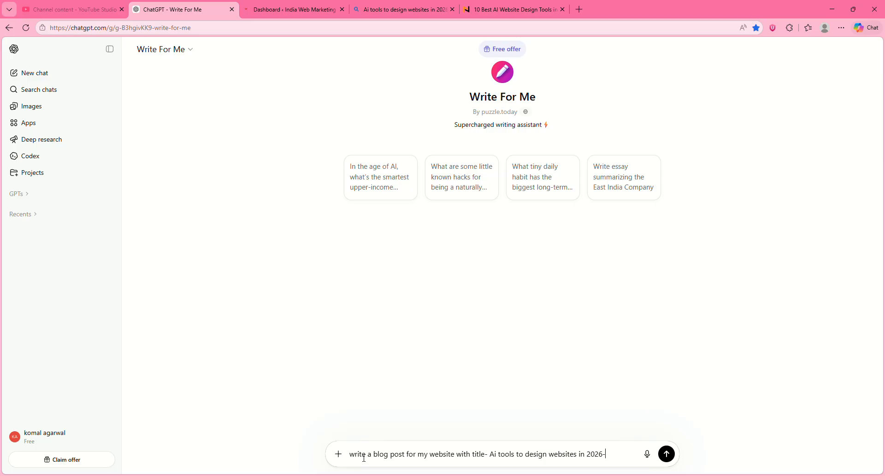
click(491, 453)
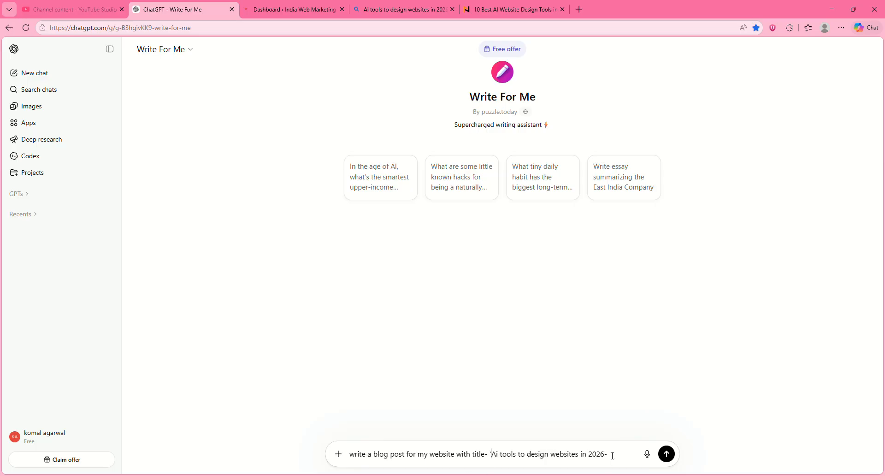
Complete the prompt by asking for 1000 words, SEO-friendly writing and as many keywords as possible, and submit it.
text(' in 1000 wo)
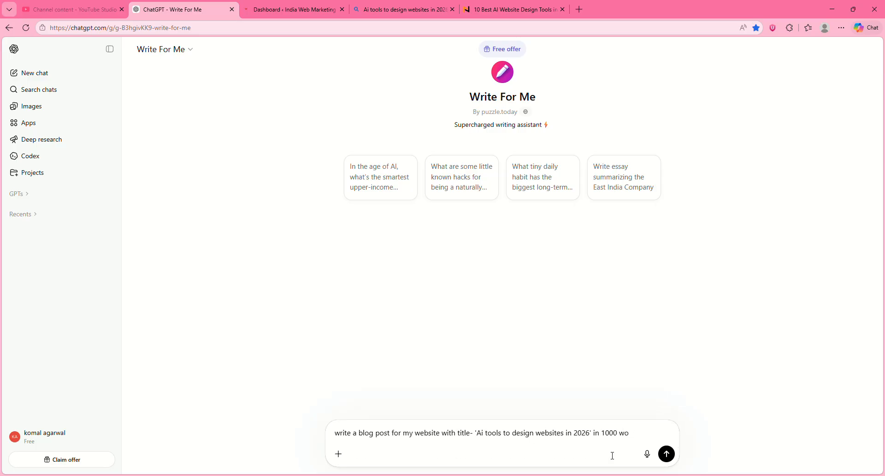
text(rrds. make it seo)
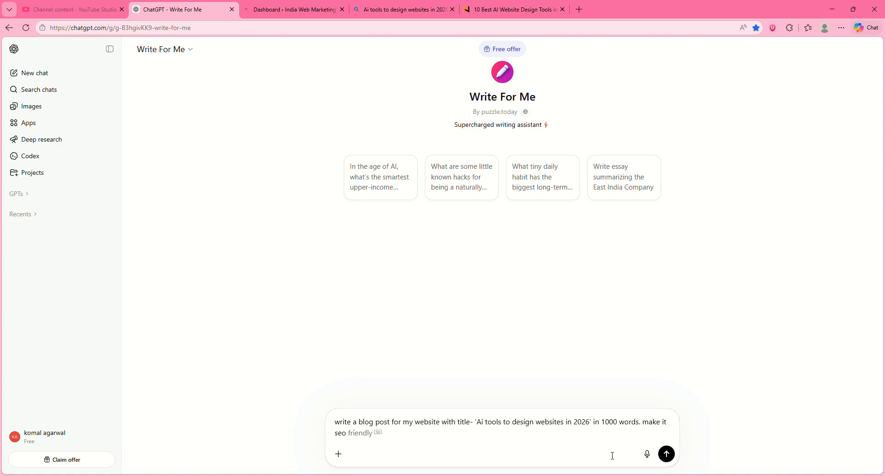
key(Tab)
text(and )
text(u)
key(BackSpace)
text(use keywords)
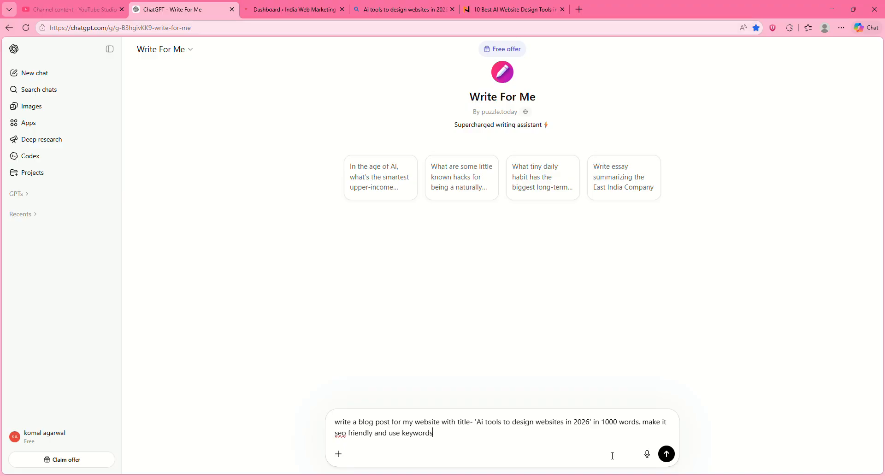
text( as much as possible.)
key(Return)
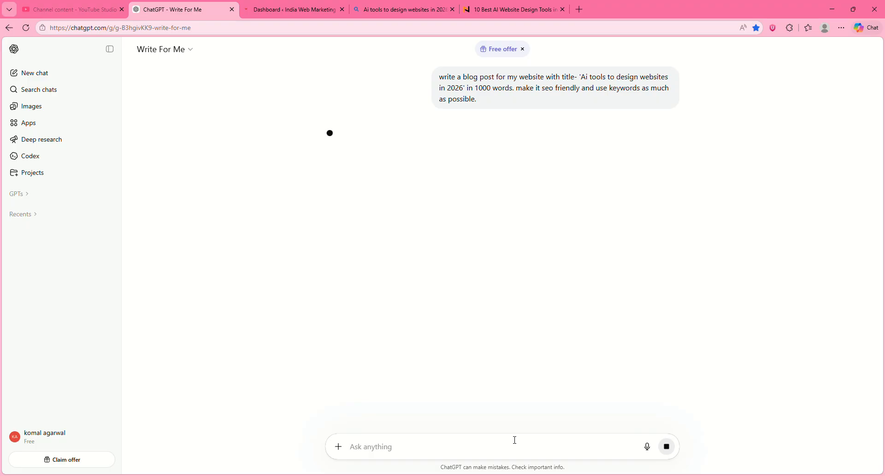
Switch to the WordPress dashboard and open the list of all posts to review the existing blog entries.
click(292, 10)
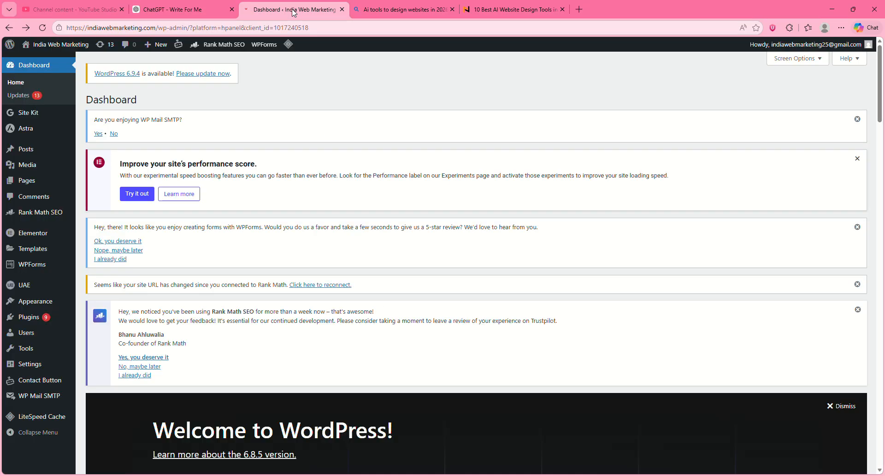
click(183, 11)
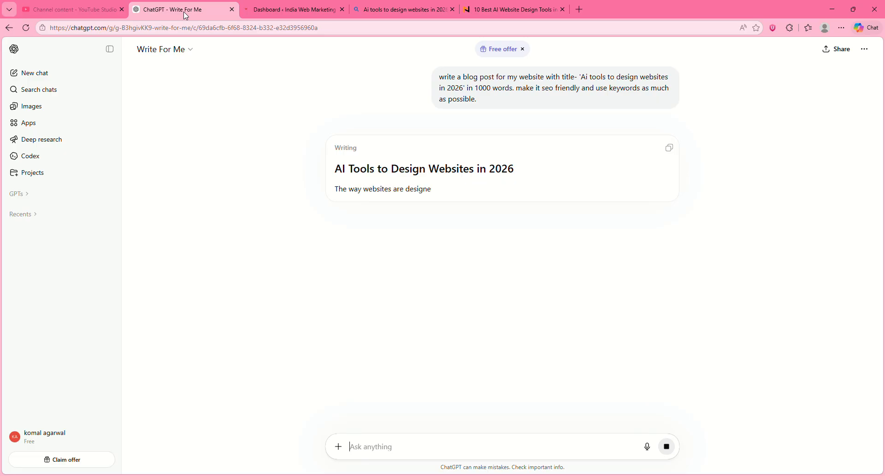
click(268, 10)
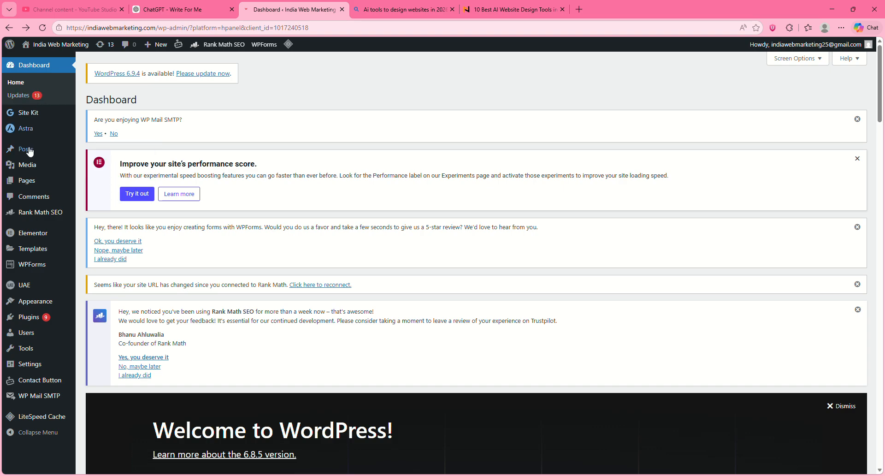
mouse_move(28, 154)
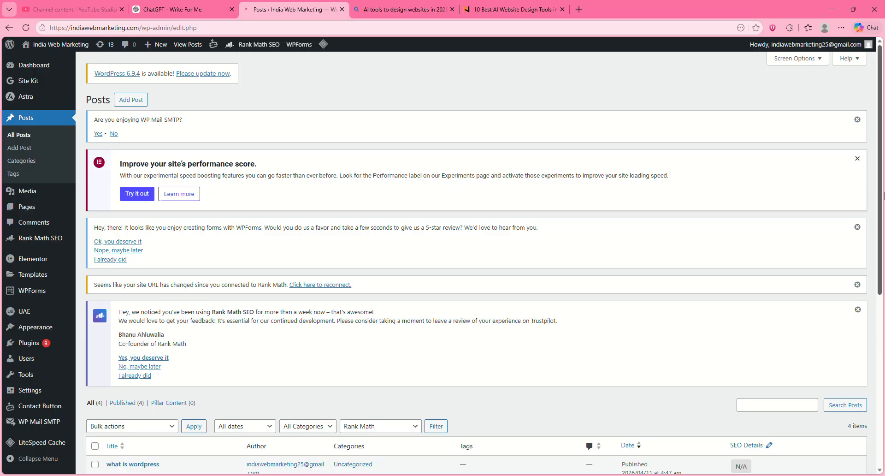
drag(879, 189, 878, 361)
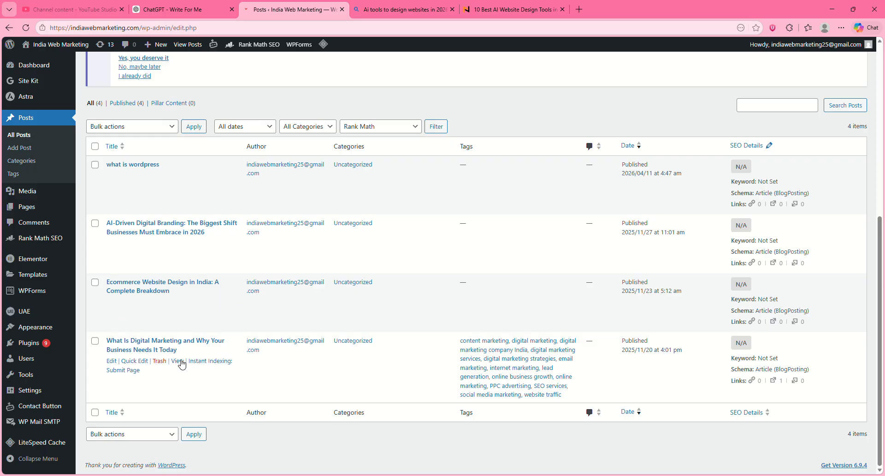
View the live page of the post "What Is Digital Marketing and Why Your Business Needs It Today".
click(156, 343)
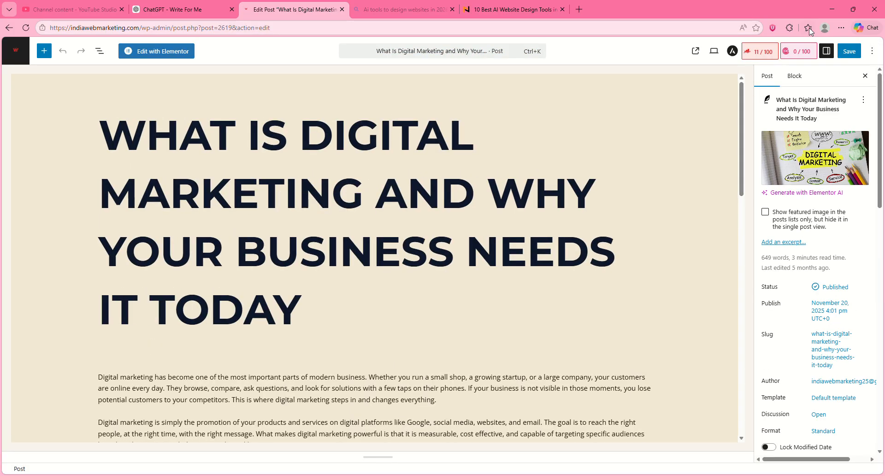
click(8, 29)
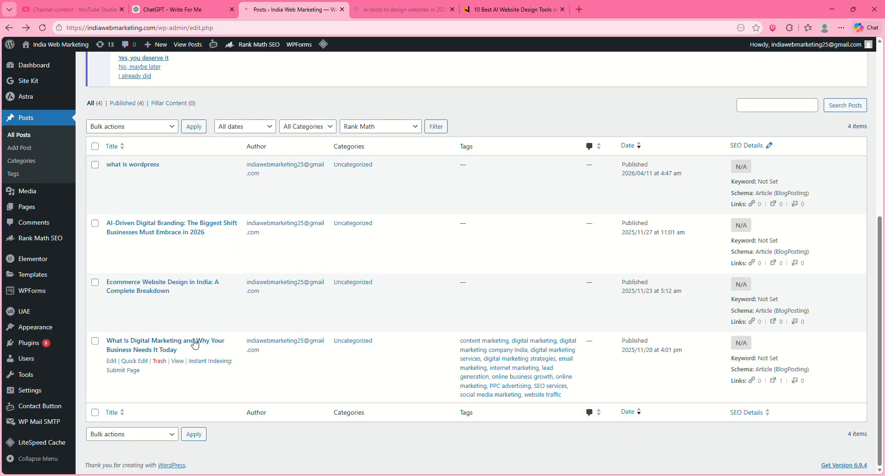
click(178, 361)
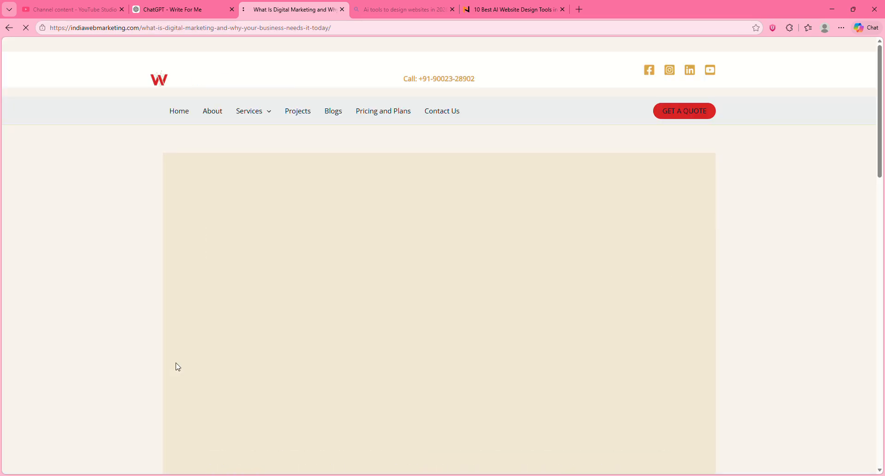
drag(880, 125, 880, 103)
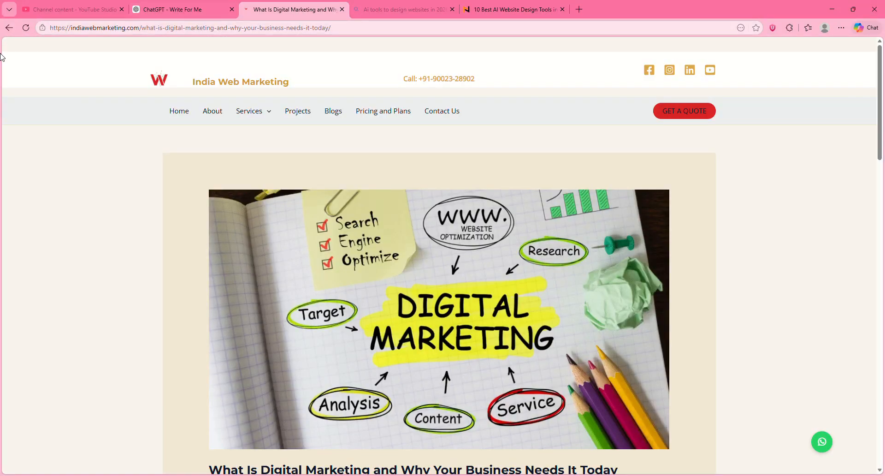
Leave the live blog page and start a new blank post in the WordPress editor.
click(8, 30)
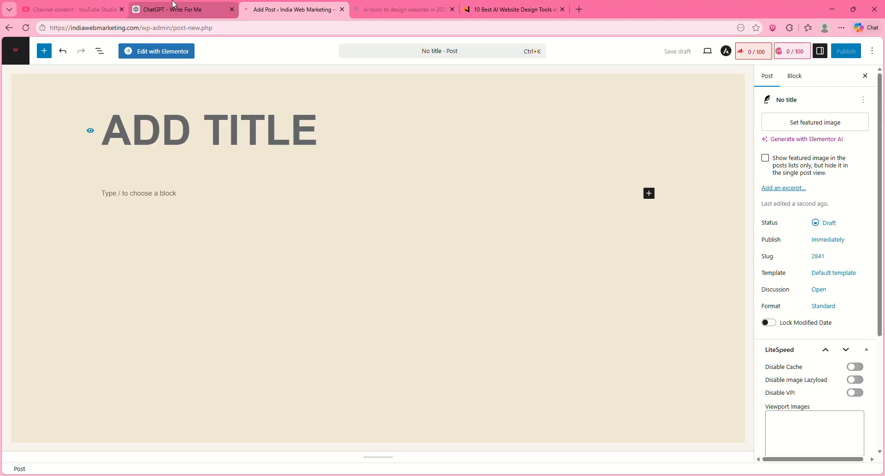
Switch to ChatGPT and compare the generated article's tool sections with the nxtwat article on the 10 best AI website design tools.
click(174, 4)
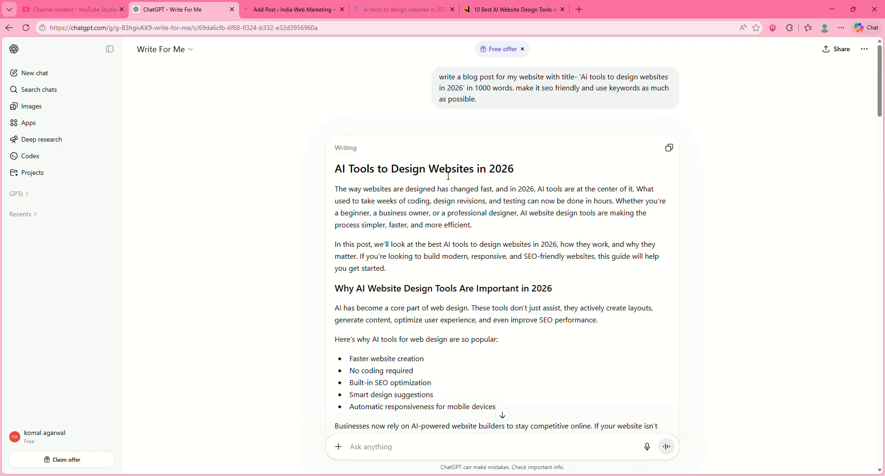
drag(881, 88, 852, 83)
drag(879, 112, 880, 153)
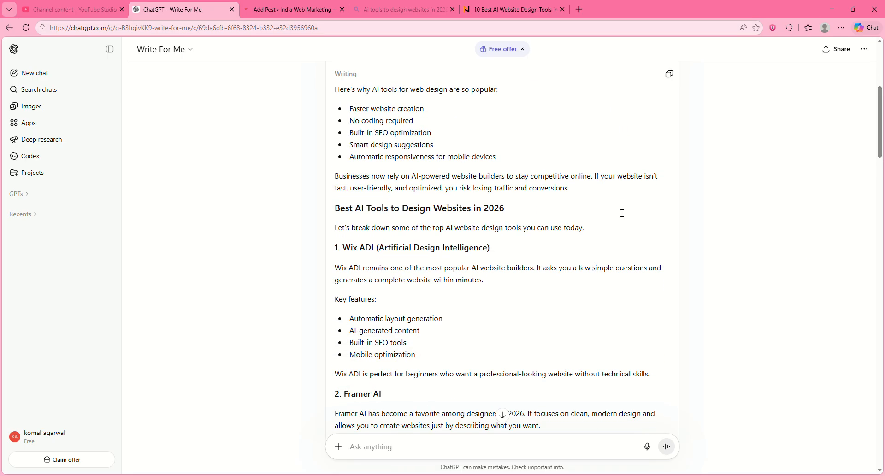
click(514, 18)
drag(882, 107, 883, 223)
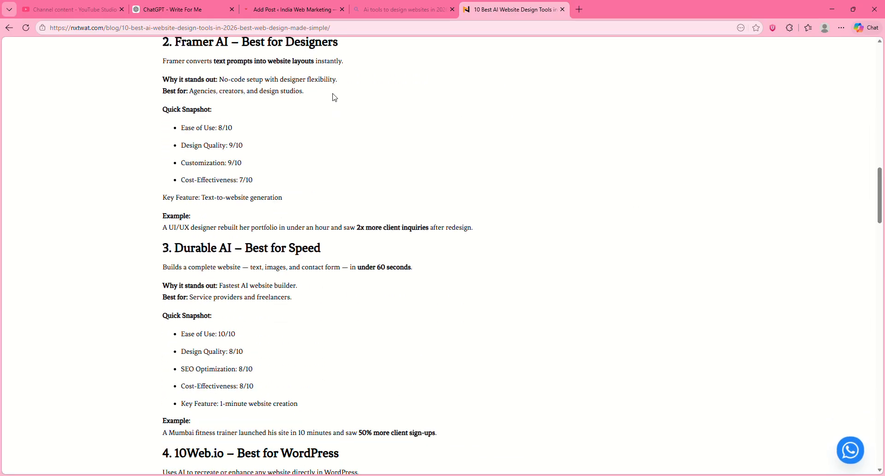
click(143, 12)
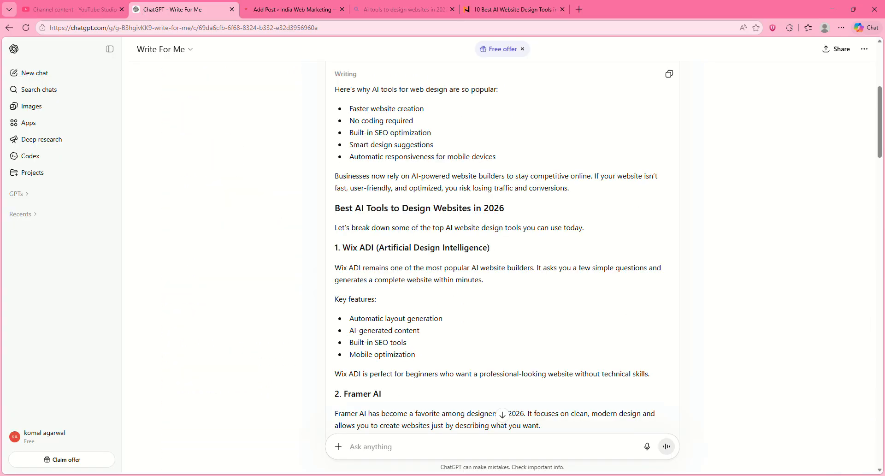
drag(879, 144, 882, 223)
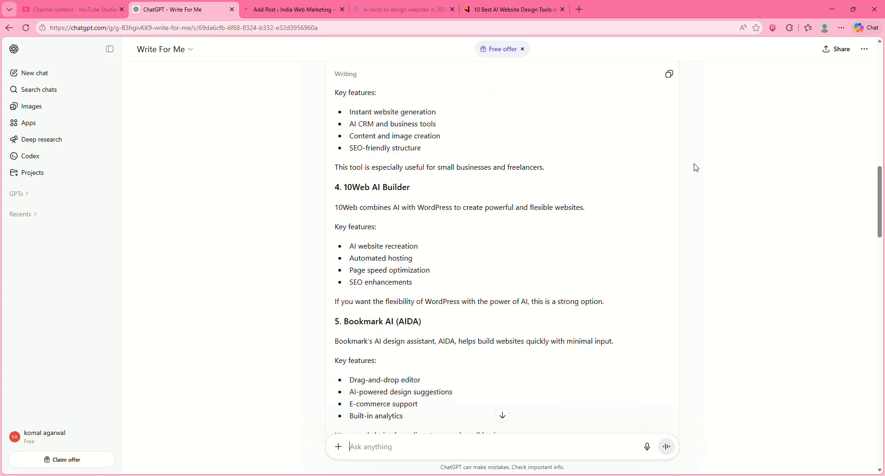
click(516, 10)
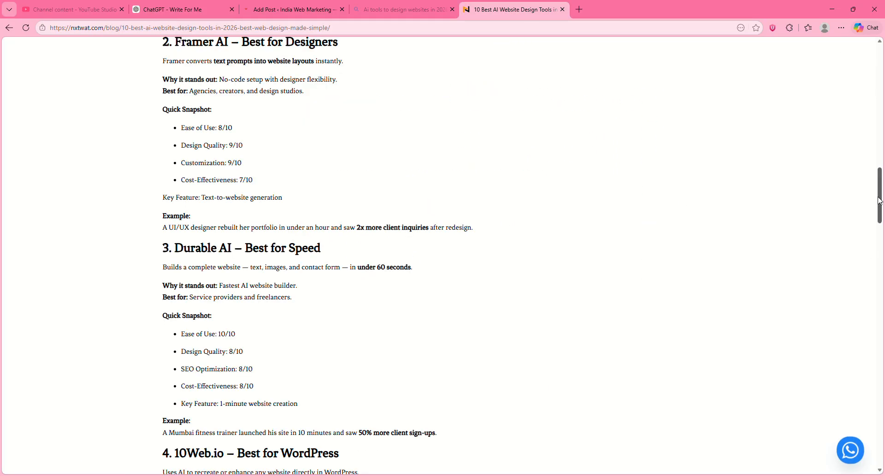
drag(880, 203, 882, 55)
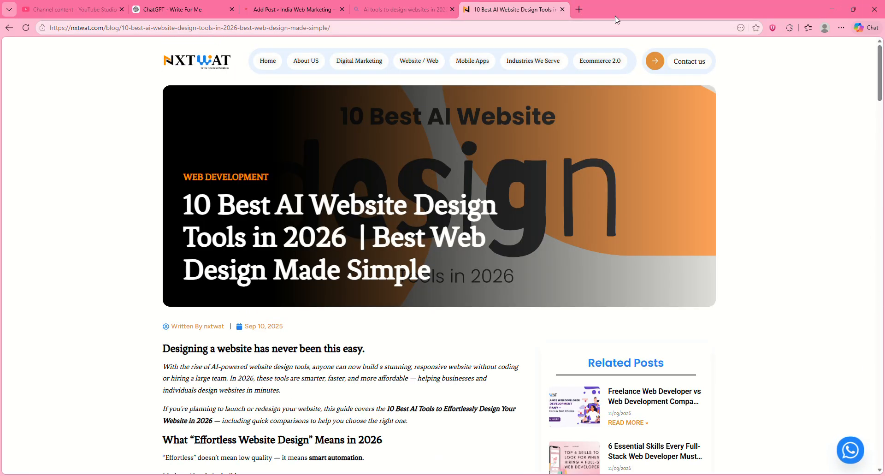
Copy the heading "AI Tools to Design Websites in 2026" from the ChatGPT article and paste it as the new WordPress post's title.
click(211, 11)
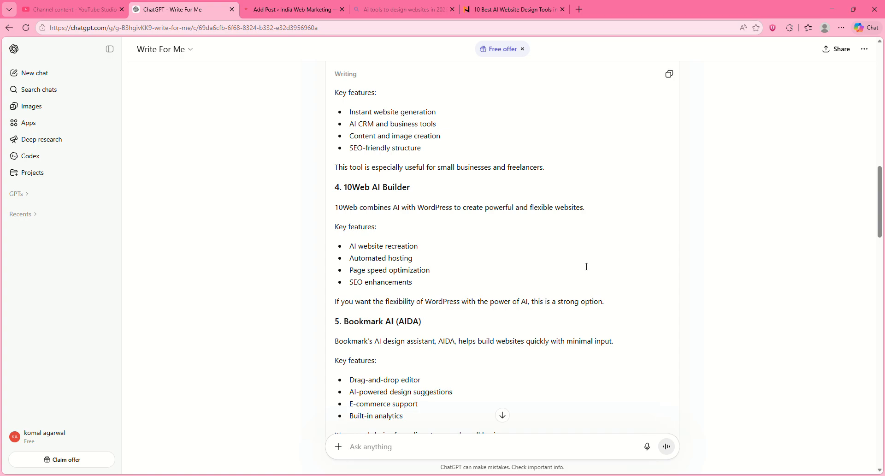
drag(879, 220, 872, 144)
scroll(562, 159, up, 7)
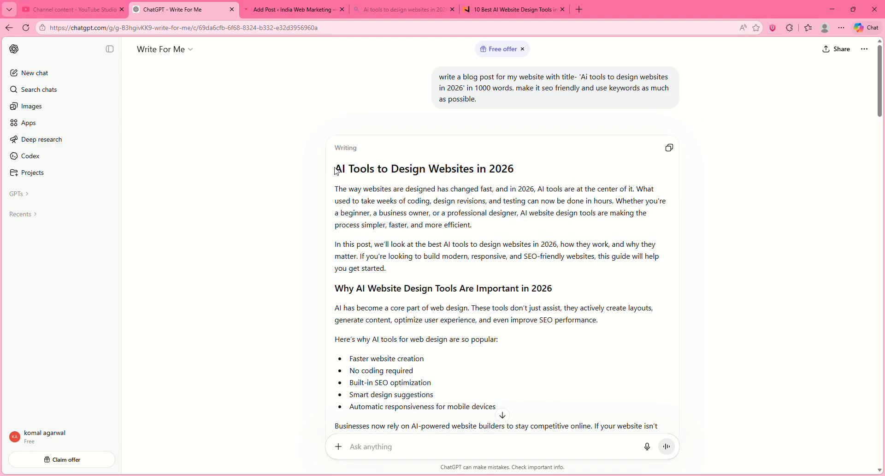
drag(341, 170, 522, 166)
key(ctrl+c)
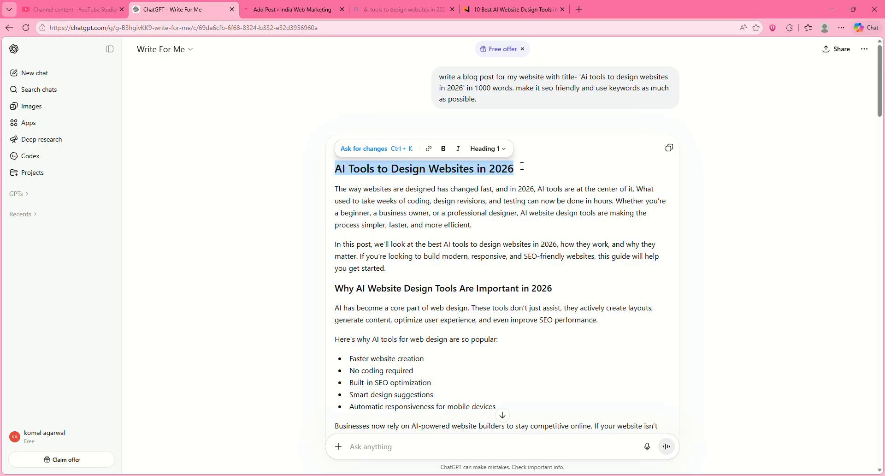
click(290, 10)
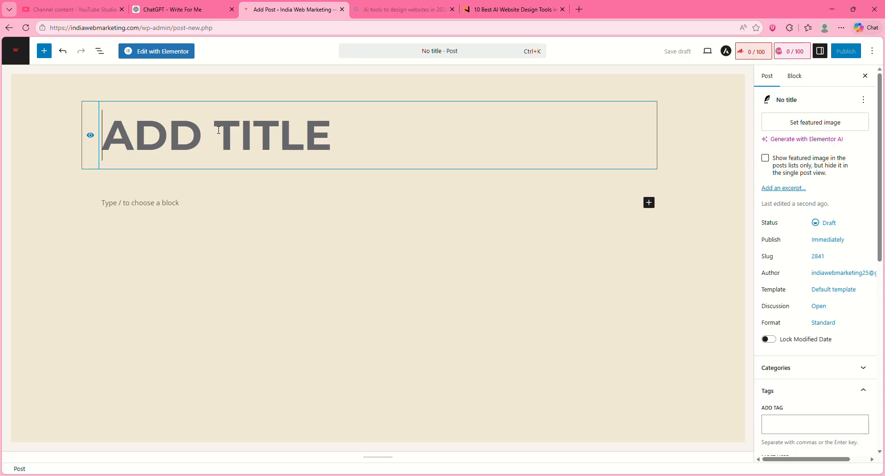
key(ctrl+v)
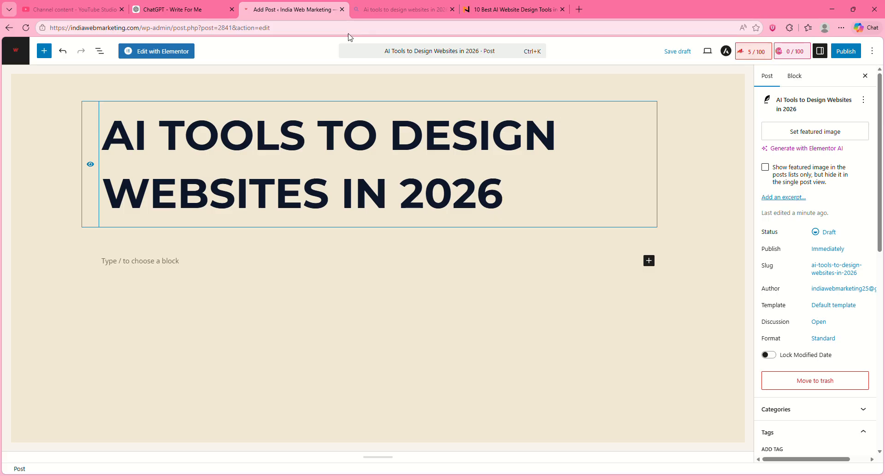
Copy the ChatGPT article's full text below the title, through the conclusion, and paste it into the WordPress post's body.
click(208, 5)
click(373, 215)
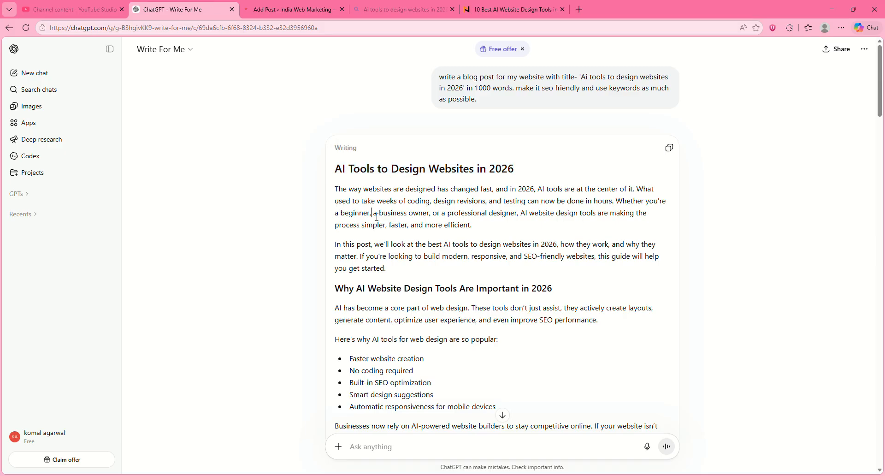
drag(340, 189, 660, 330)
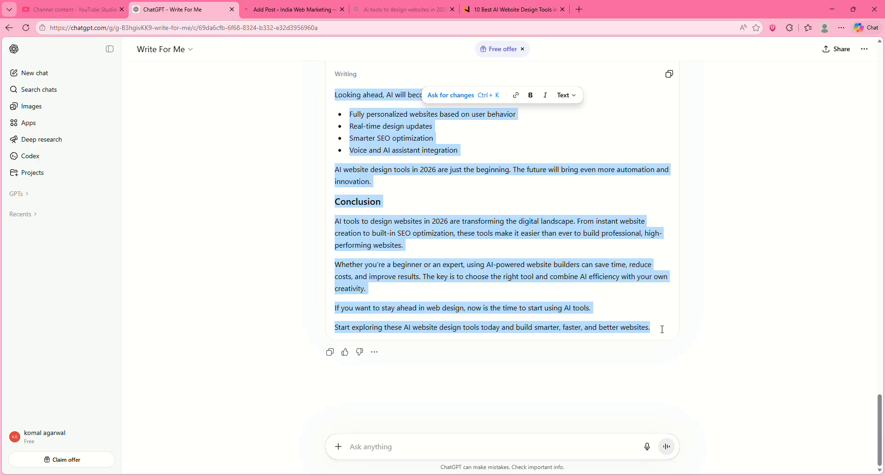
click(589, 279)
drag(881, 419, 811, 60)
drag(334, 189, 658, 321)
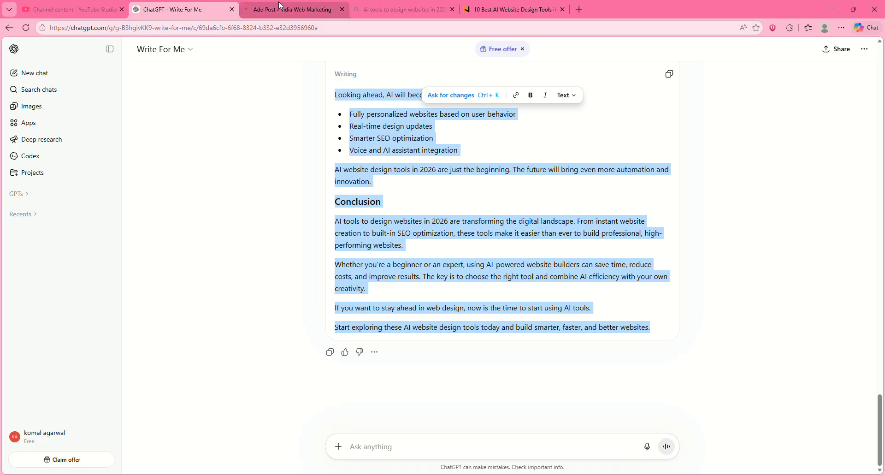
click(291, 10)
click(165, 269)
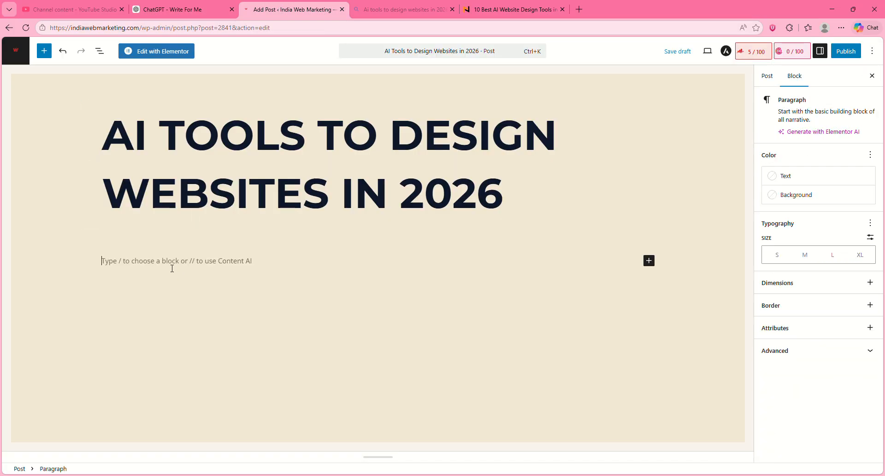
key(ctrl+v)
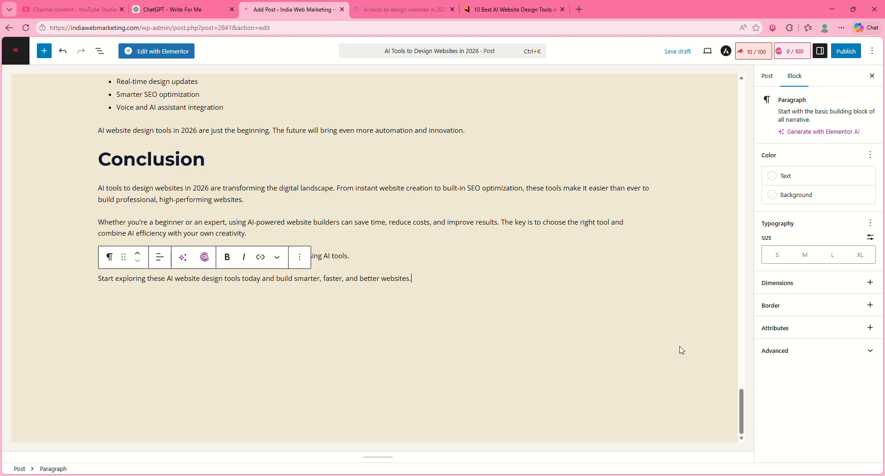
Review the pasted post and check the heading levels of its section headings and the numbered "Wix ADI" subheading.
drag(741, 407, 722, 120)
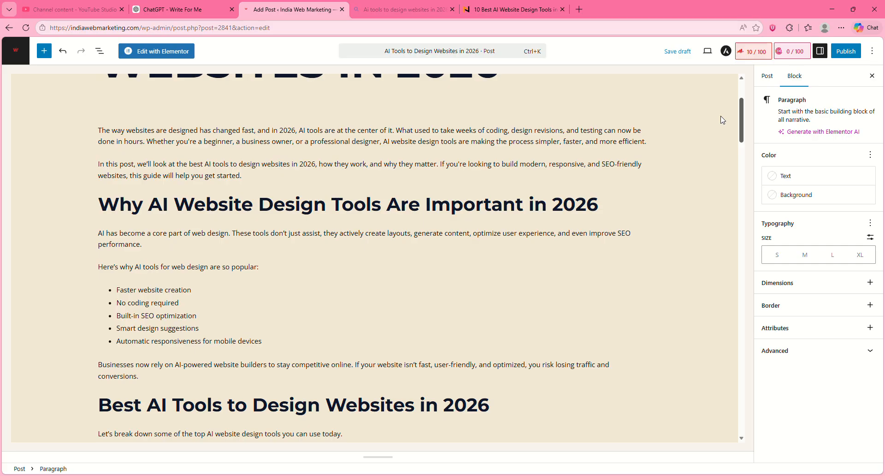
drag(742, 126, 743, 164)
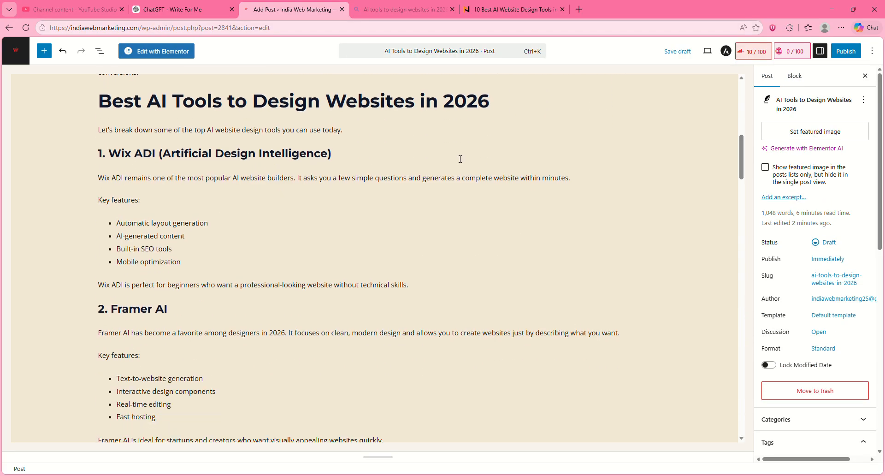
click(256, 158)
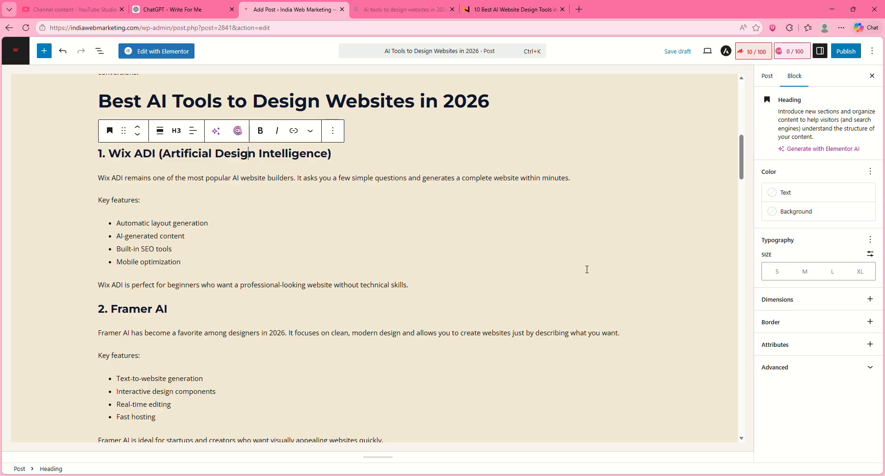
drag(742, 177, 737, 125)
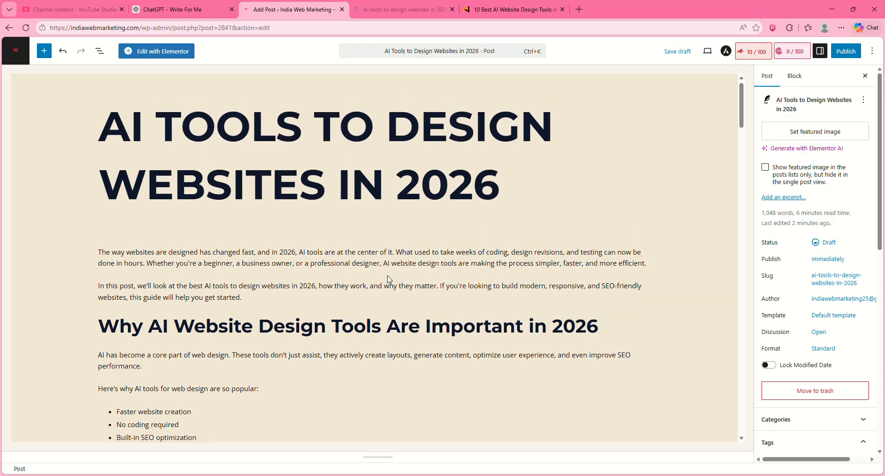
click(341, 328)
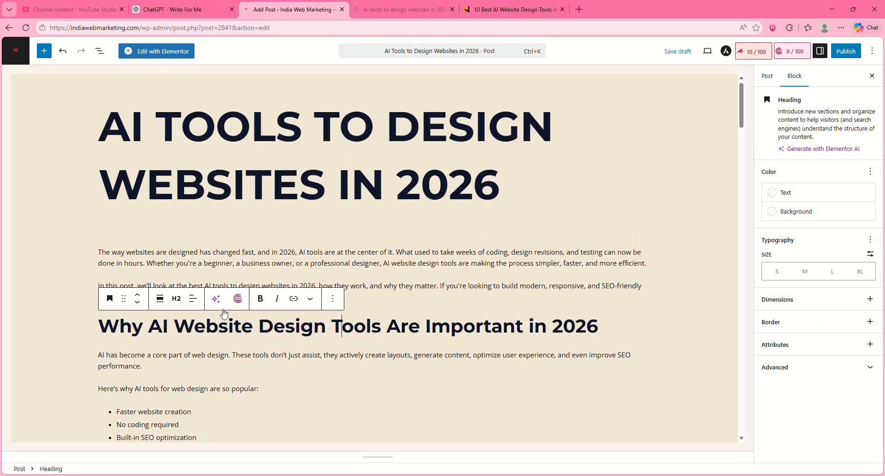
click(217, 126)
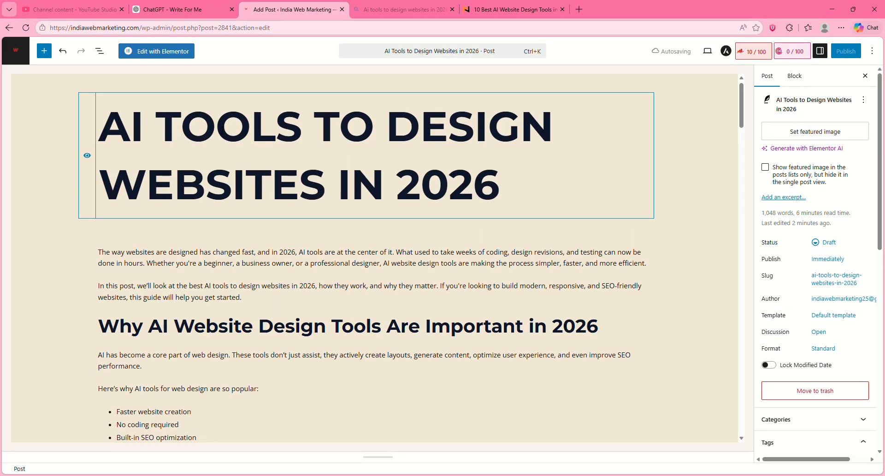
click(251, 323)
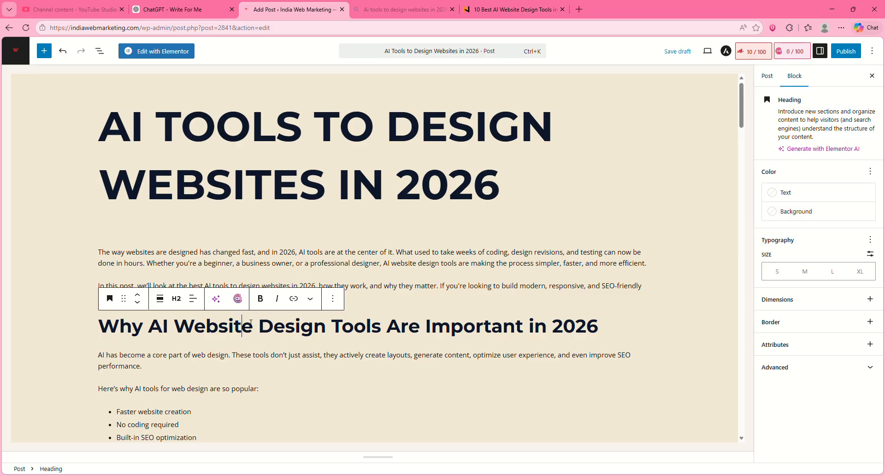
drag(742, 119, 745, 160)
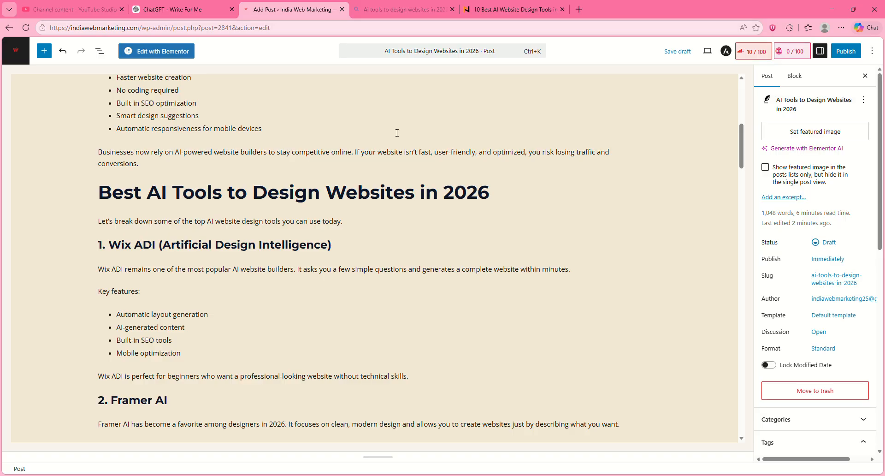
click(309, 195)
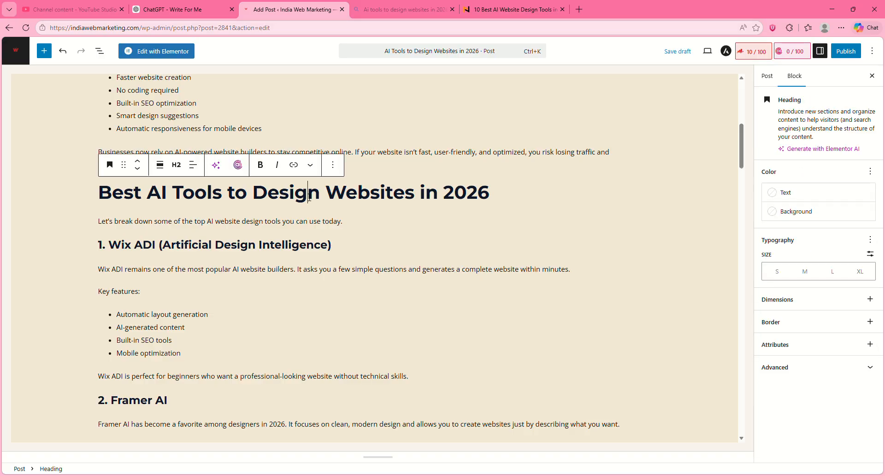
click(236, 249)
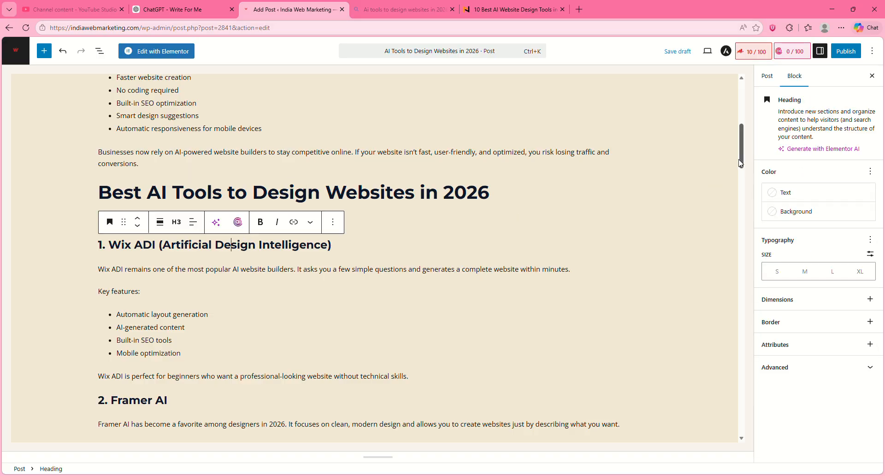
drag(740, 163, 743, 105)
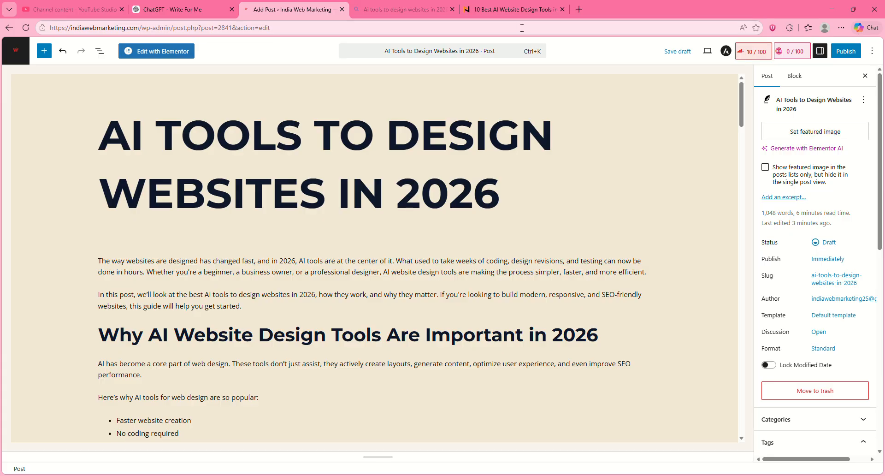
Switch to the nxtwat article and look at how its banner and content are laid out.
click(512, 11)
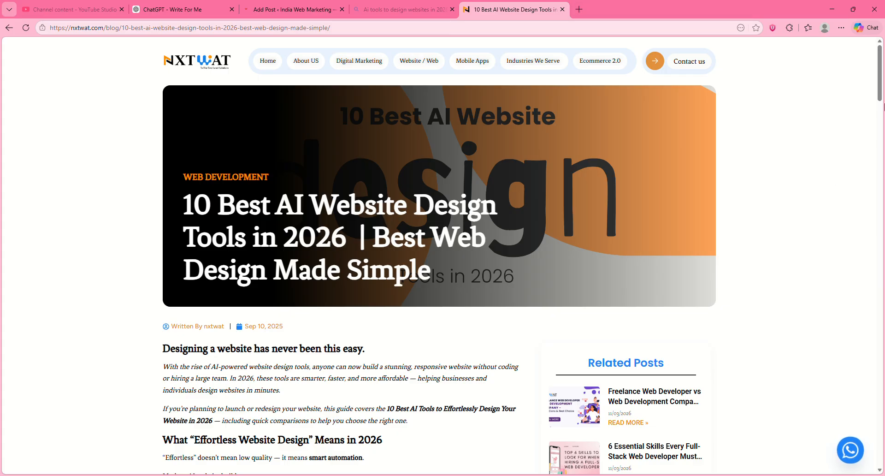
click(882, 155)
drag(883, 155, 880, 88)
Open Bing's image results for "Ai tools to design websites in 2026" and preview the "Best AI Tools for Web Designers 2026" image.
click(432, 12)
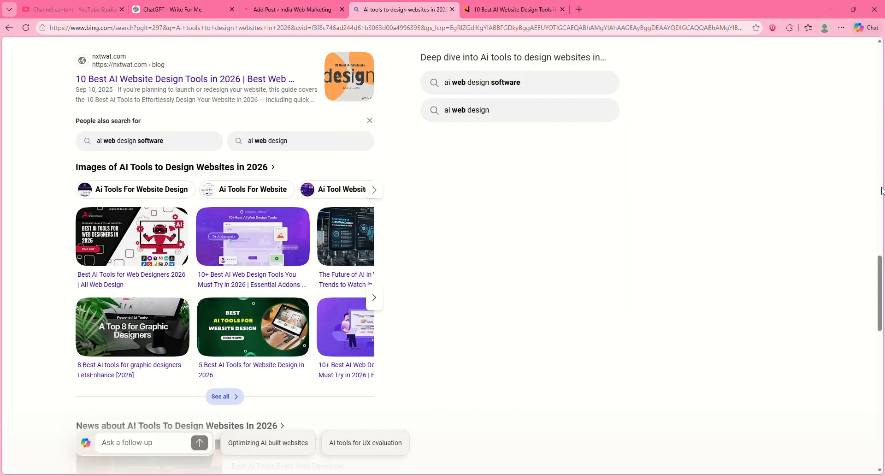
drag(881, 257, 880, 46)
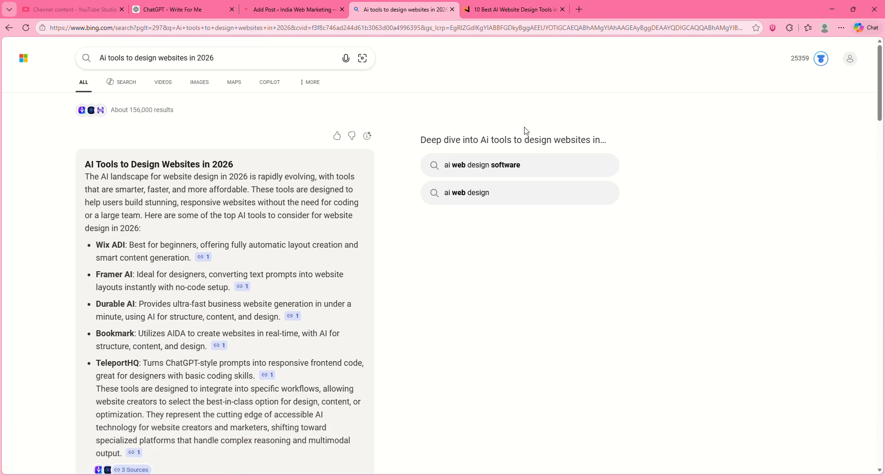
click(204, 89)
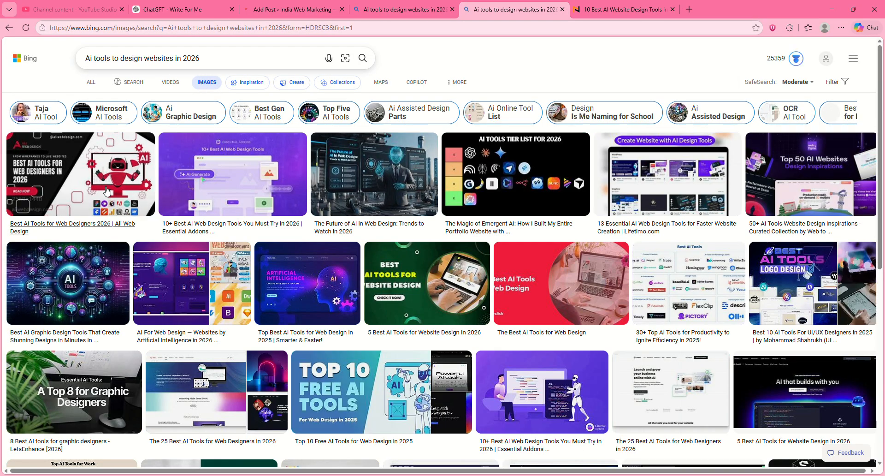
click(63, 178)
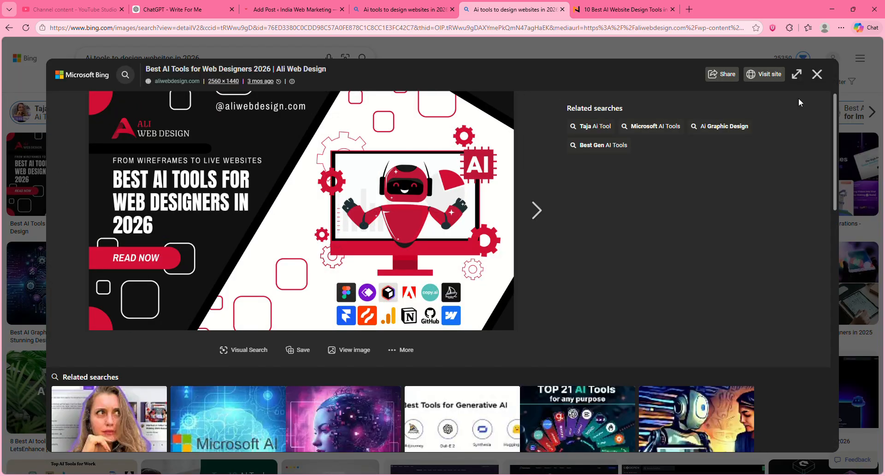
click(817, 74)
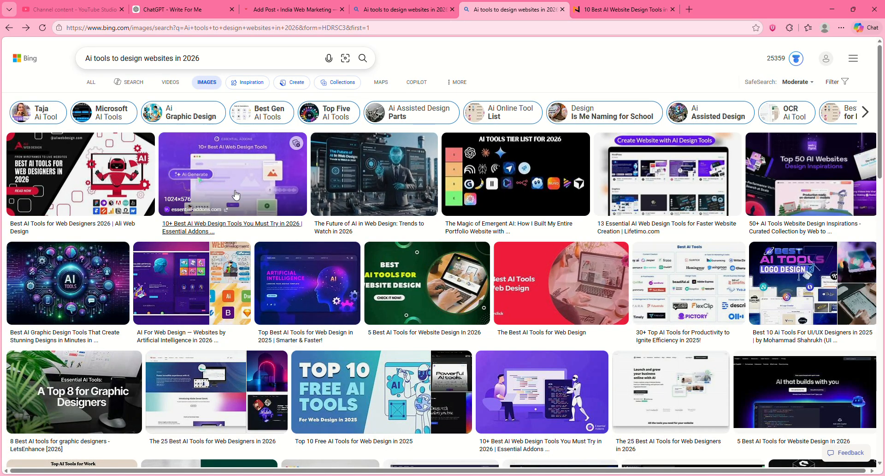
Preview the Essential Addons "10+ Best AI Web Design Tools" image from Bing's image results.
click(233, 155)
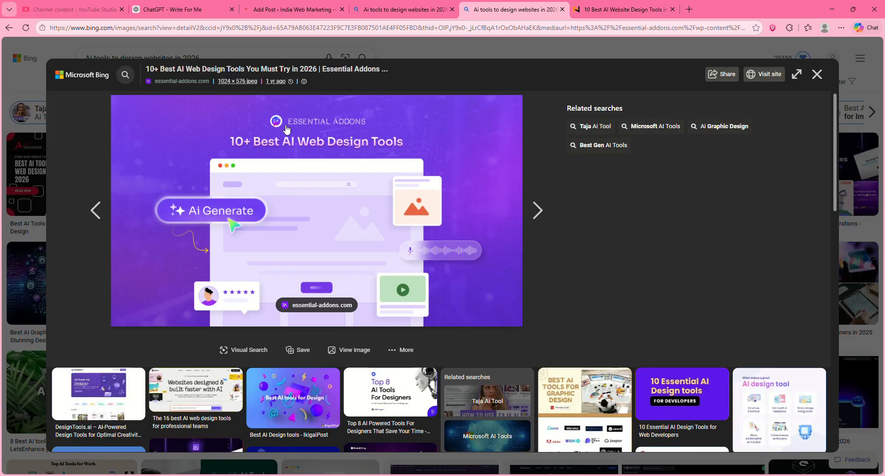
drag(294, 127, 343, 128)
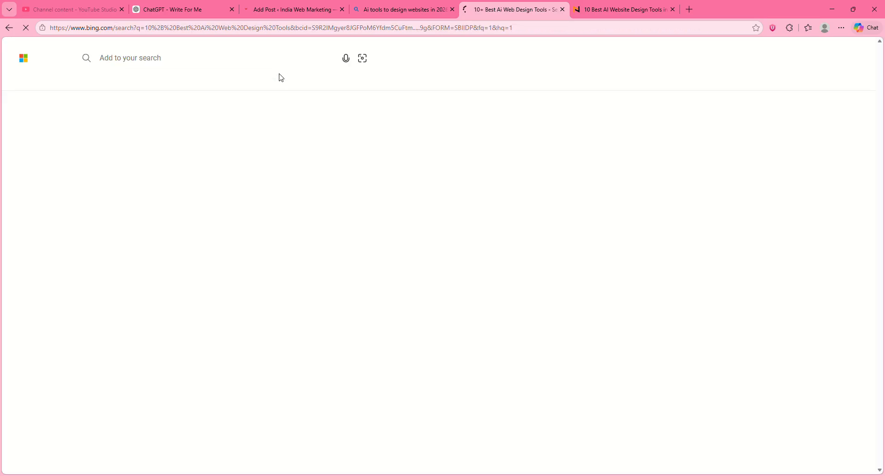
click(442, 11)
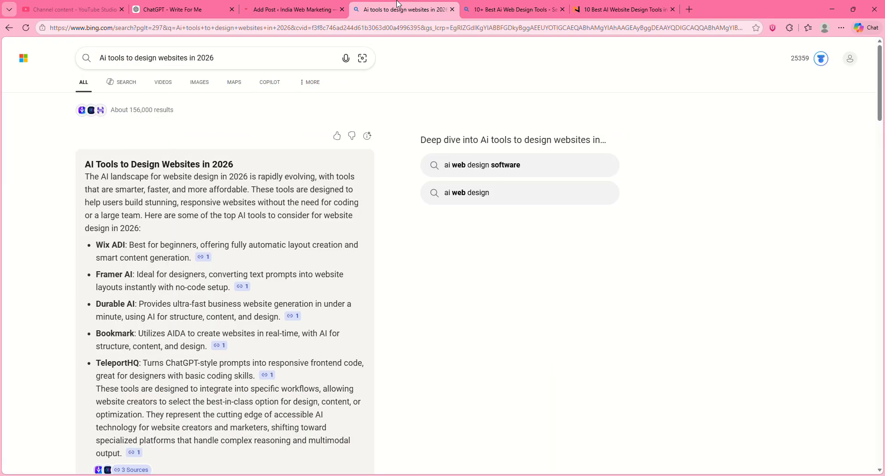
click(502, 6)
click(8, 28)
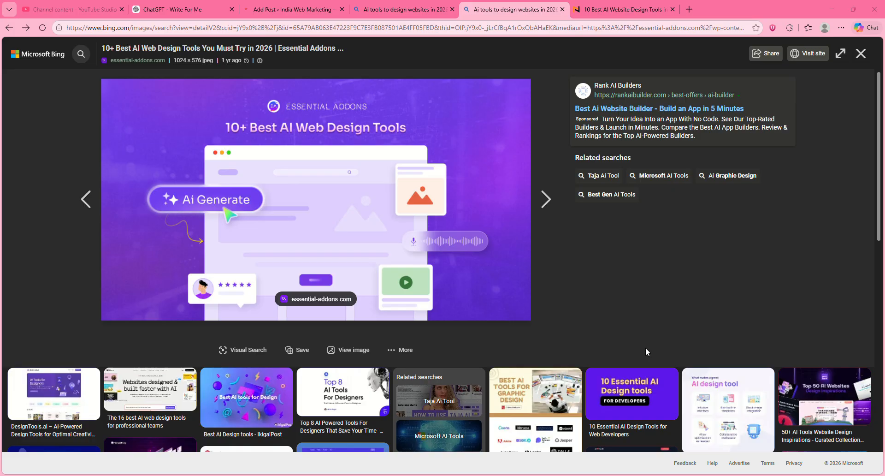
Switch to the WordPress post and upload blog-post-image.jpeg for use as its featured image.
click(175, 10)
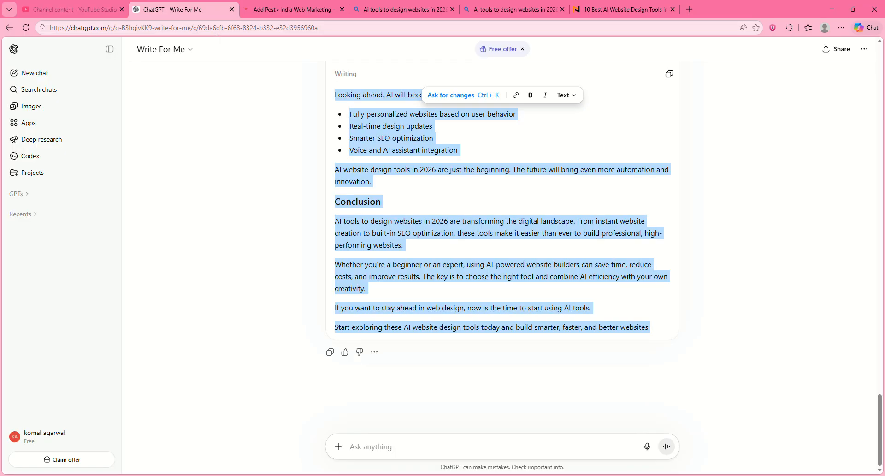
click(279, 4)
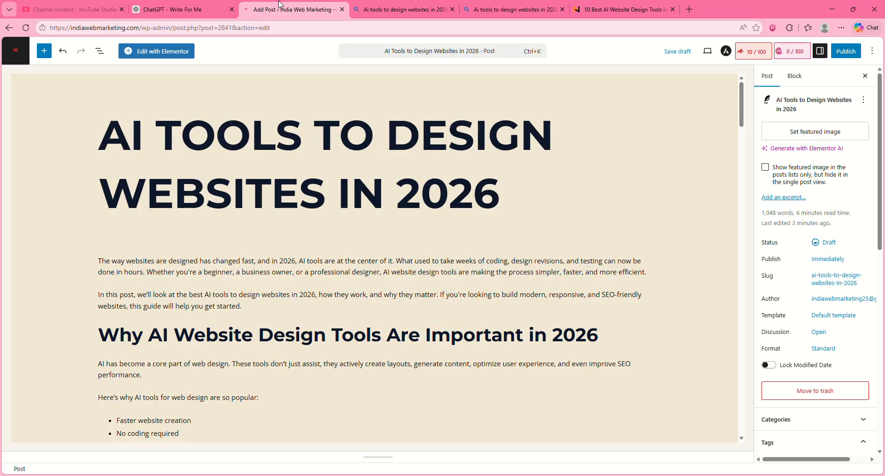
click(810, 134)
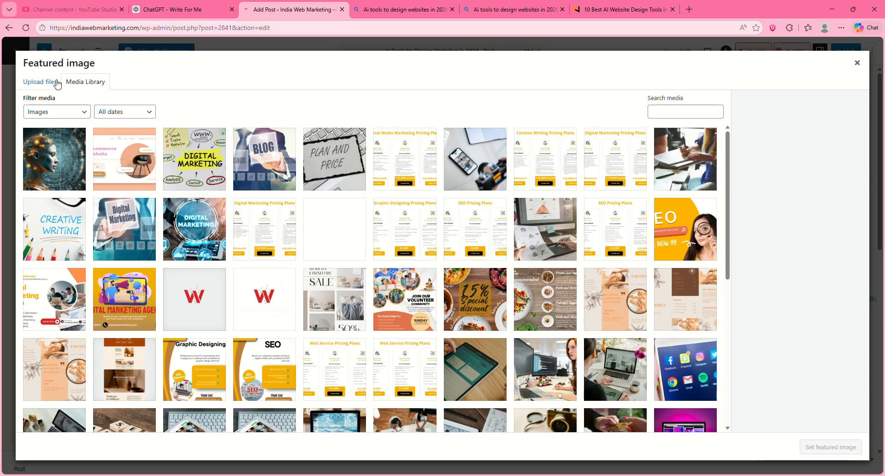
click(38, 84)
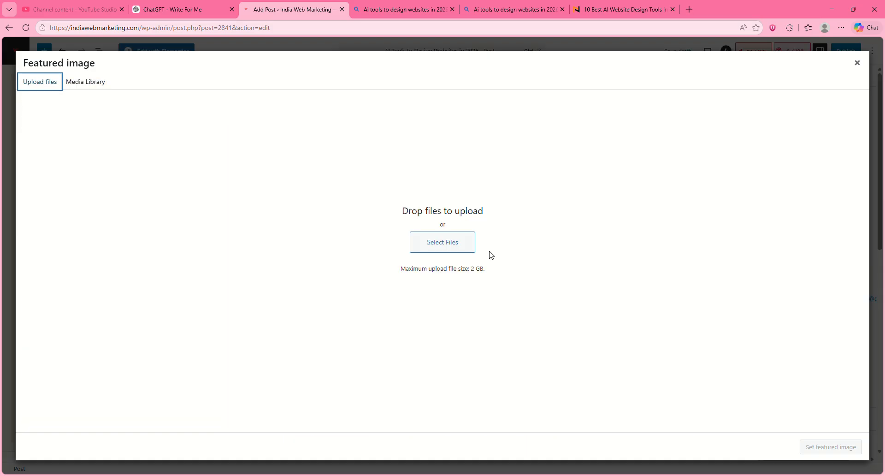
click(449, 249)
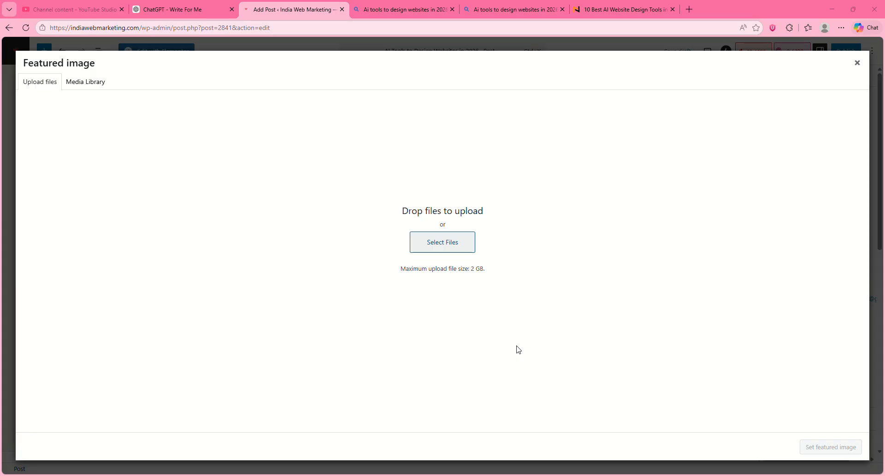
click(635, 352)
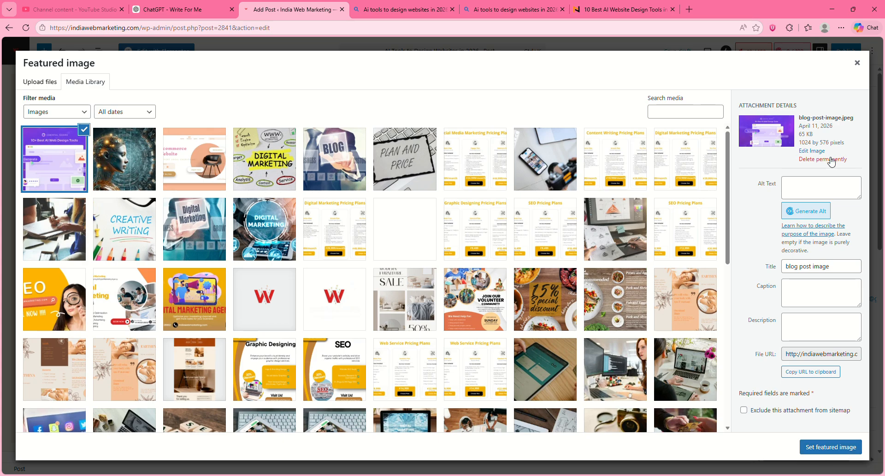
Copy the uploaded image's attachment details and send them to ChatGPT to get SEO-friendly text for the fields.
drag(740, 115, 837, 400)
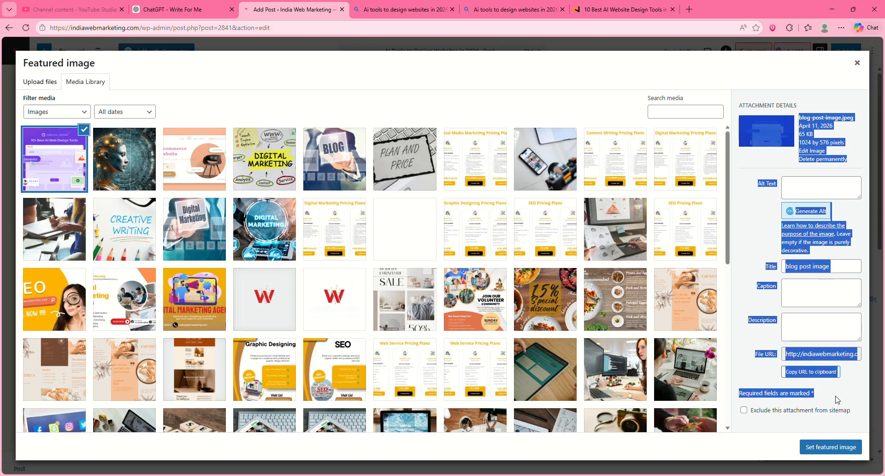
click(175, 9)
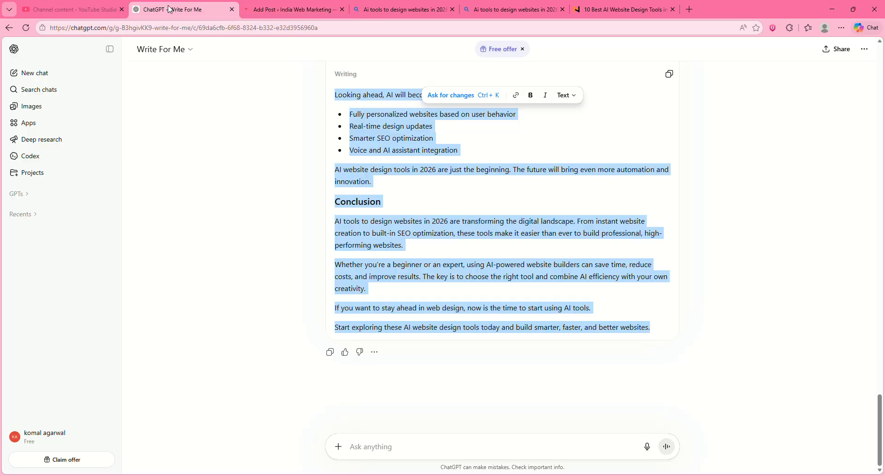
click(395, 448)
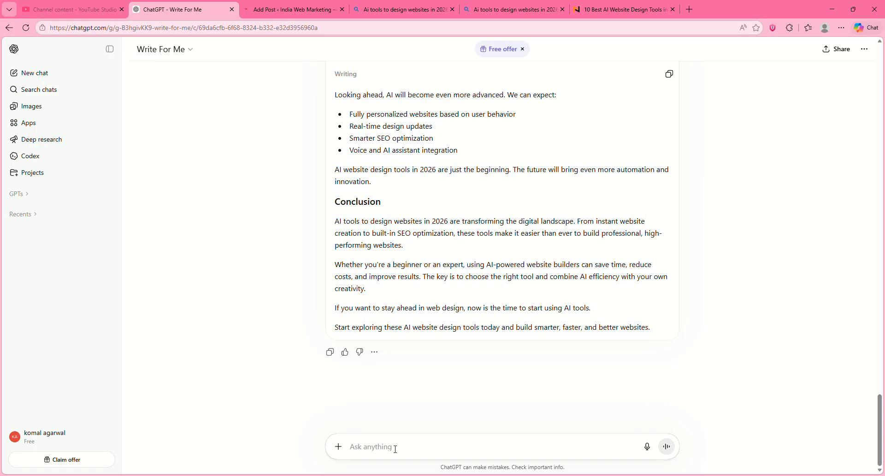
key(ctrl+v)
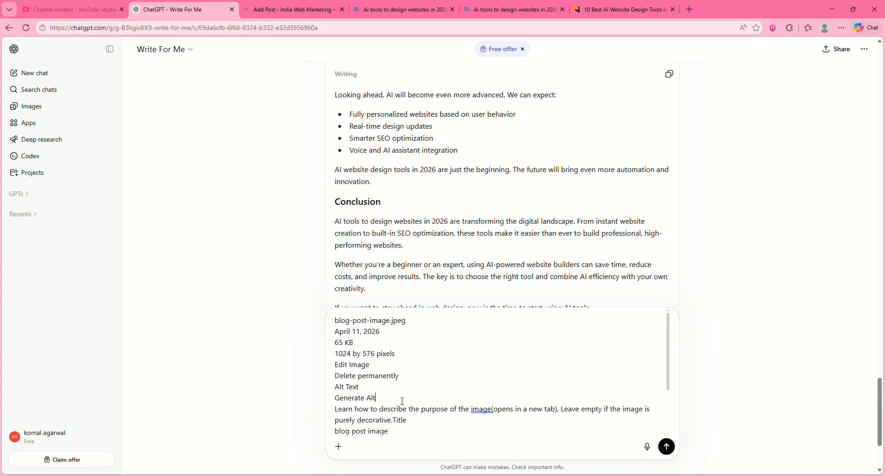
key(Return)
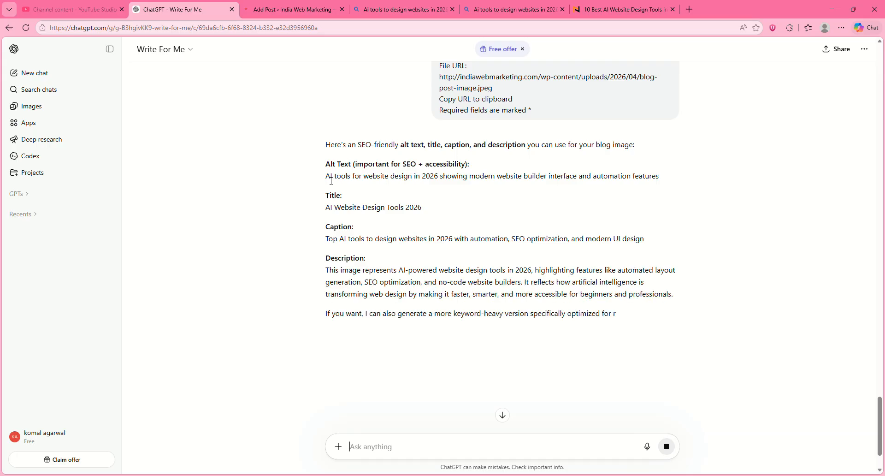
Fill the image's alt text with ChatGPT's "AI tools for website design in 2026 showing modern website builder interface and automation features".
drag(325, 176, 662, 179)
key(ctrl+c)
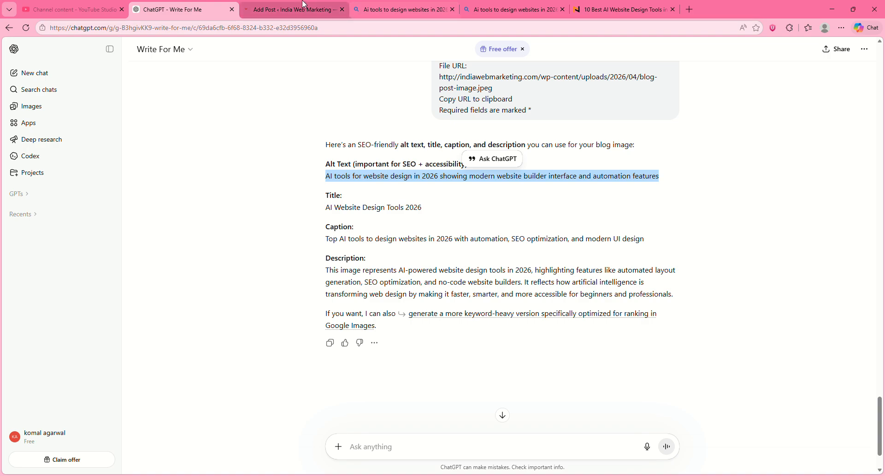
click(288, 9)
click(811, 189)
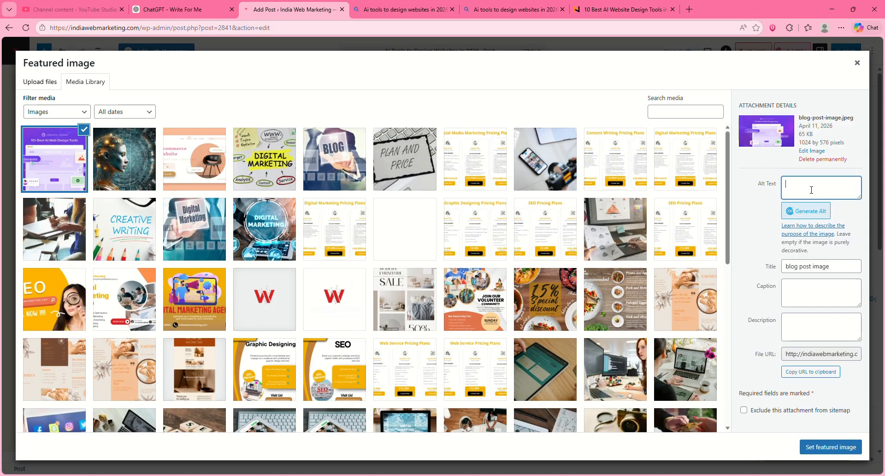
key(ctrl+v)
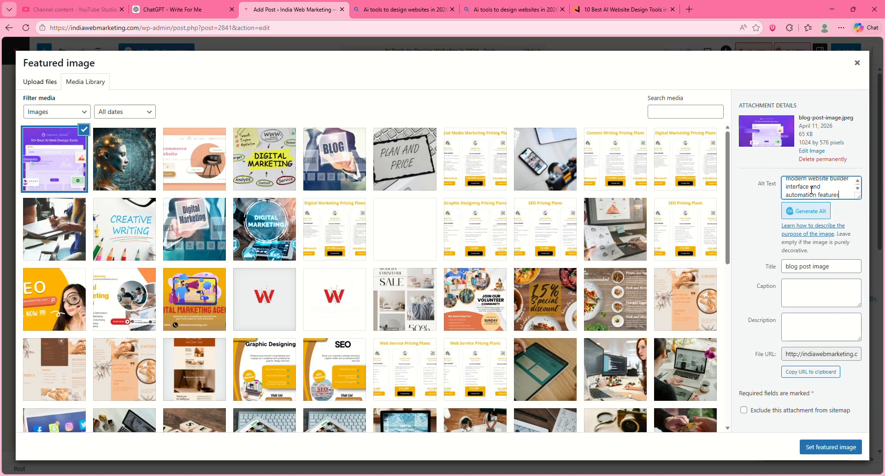
Replace the image's title in WordPress with ChatGPT's suggested "AI Website Design Tools 2026".
click(162, 10)
drag(325, 213, 426, 212)
key(ctrl+c)
click(297, 5)
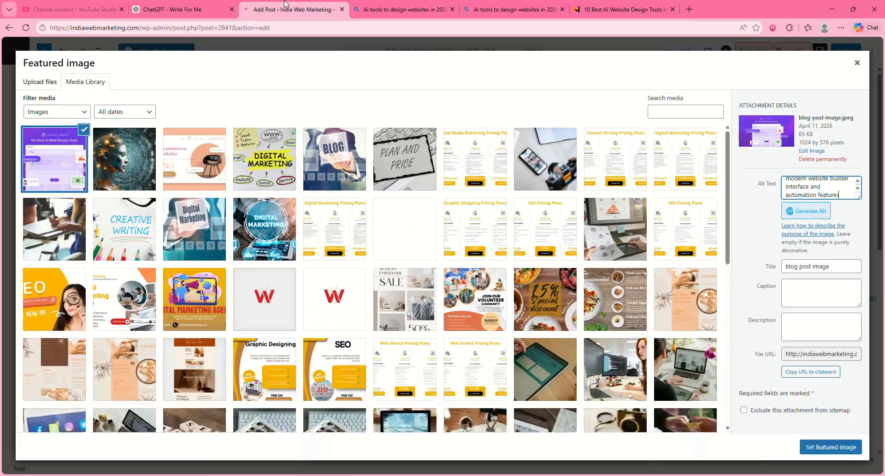
drag(840, 271, 777, 271)
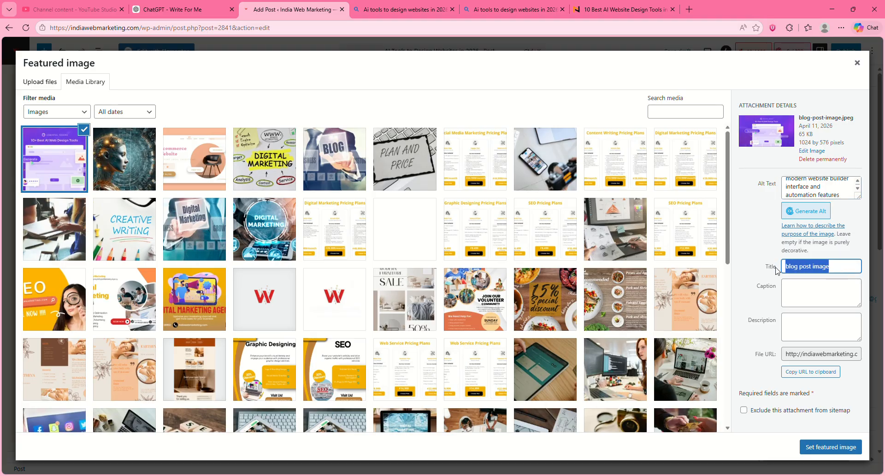
key(ctrl+v)
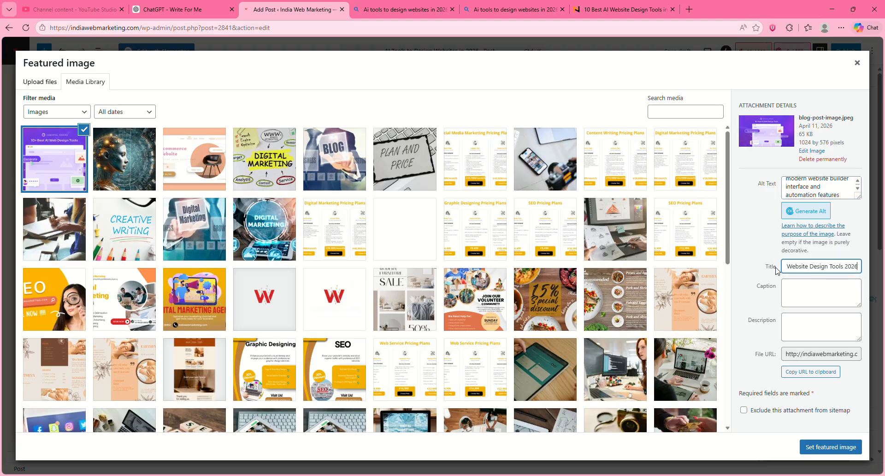
Fill the image's caption with ChatGPT's "Top AI tools to design websites in 2026 with automation, SEO optimization, and modern UI design".
click(184, 5)
drag(326, 244, 647, 244)
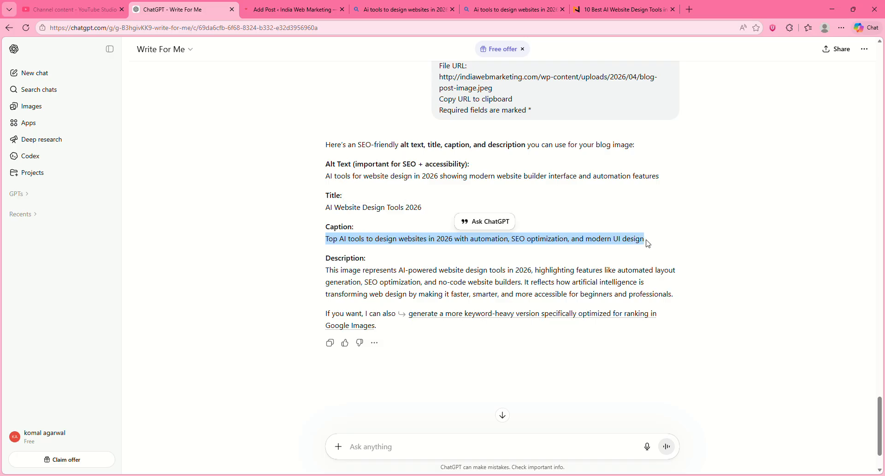
click(290, 10)
click(804, 294)
key(ctrl+v)
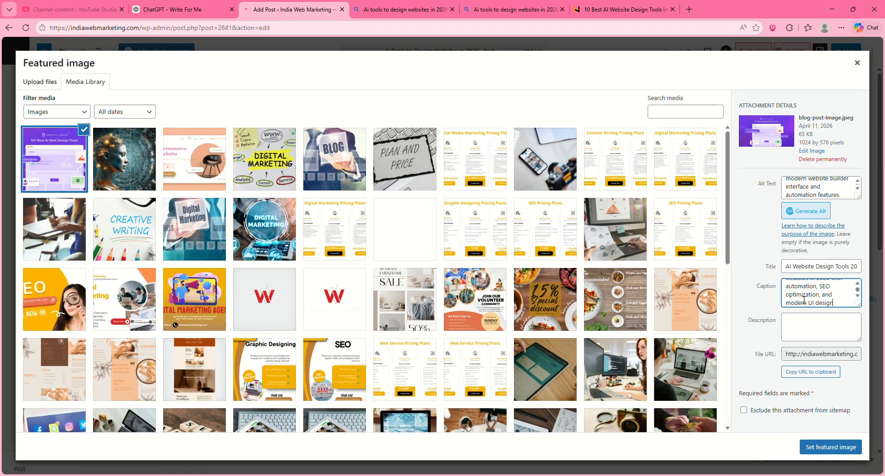
Copy ChatGPT's full image description about AI-powered website design tools into the image's description field, without the final period.
click(139, 6)
drag(326, 270, 688, 297)
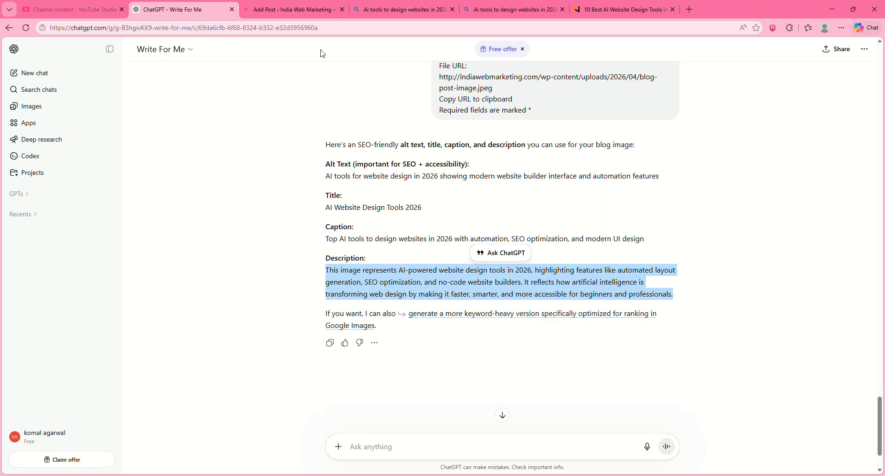
click(269, 6)
click(799, 329)
key(ctrl+v)
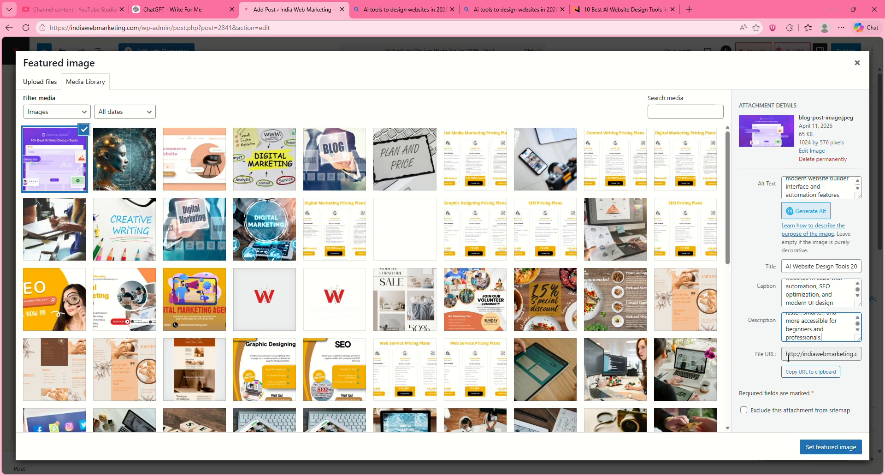
key(BackSpace)
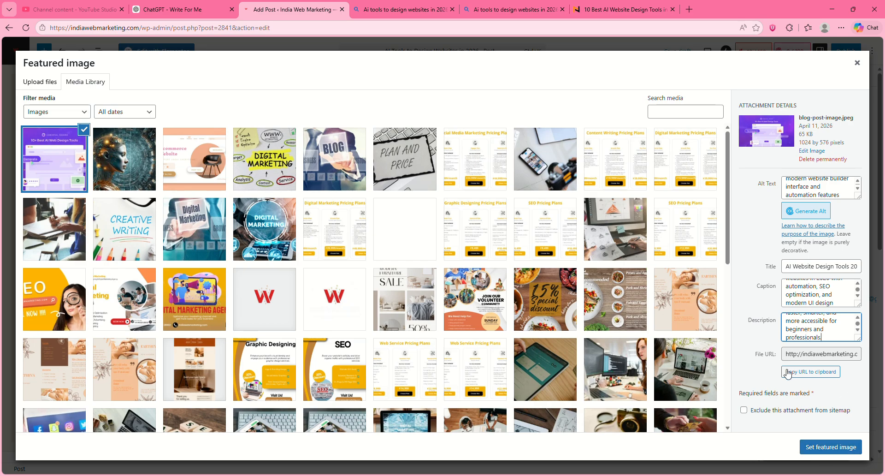
Set blog-post-image.jpeg as the post's featured image and publish the post.
click(816, 447)
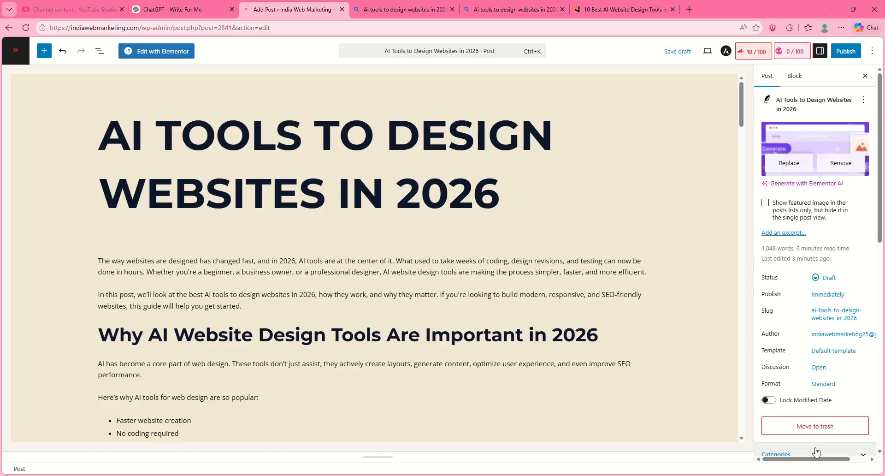
click(847, 47)
click(845, 48)
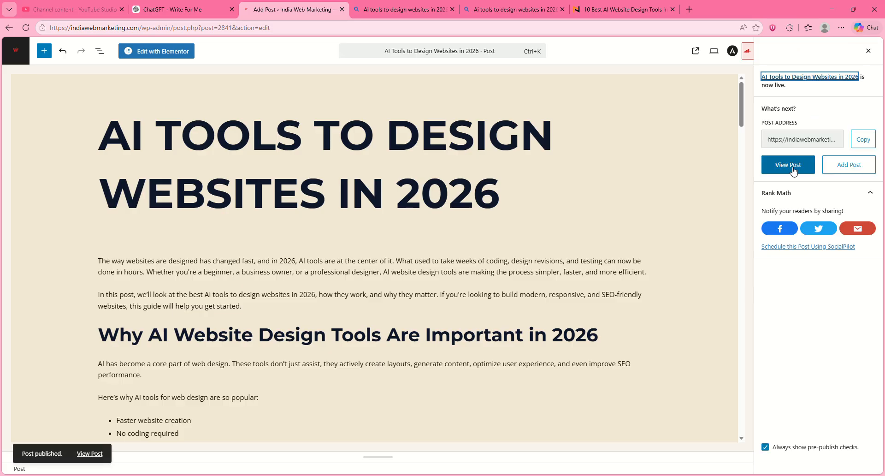
View the published post and check its featured image, headings and body text.
click(793, 171)
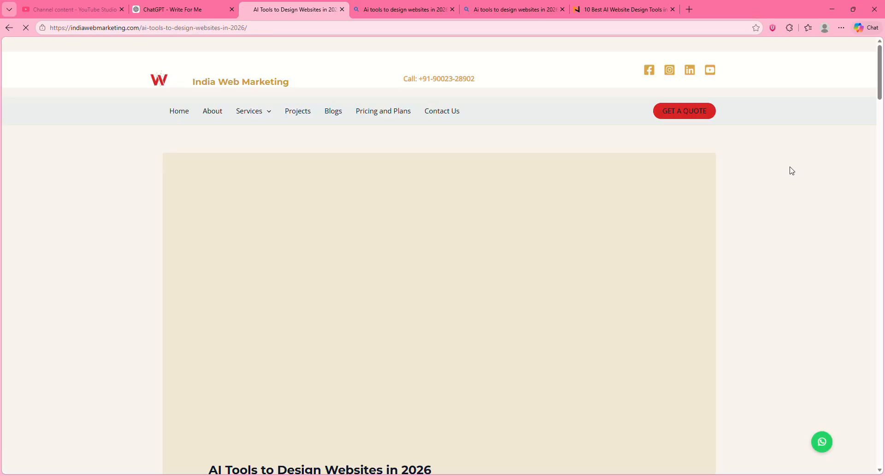
drag(880, 81, 879, 135)
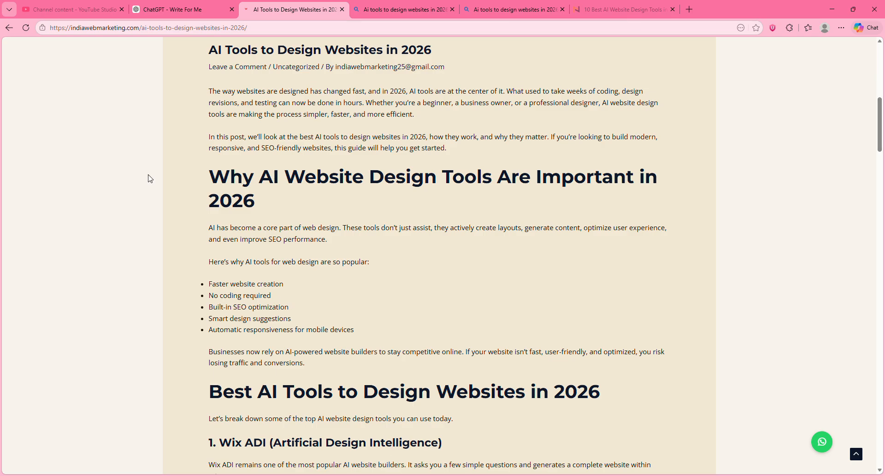
drag(879, 141, 877, 7)
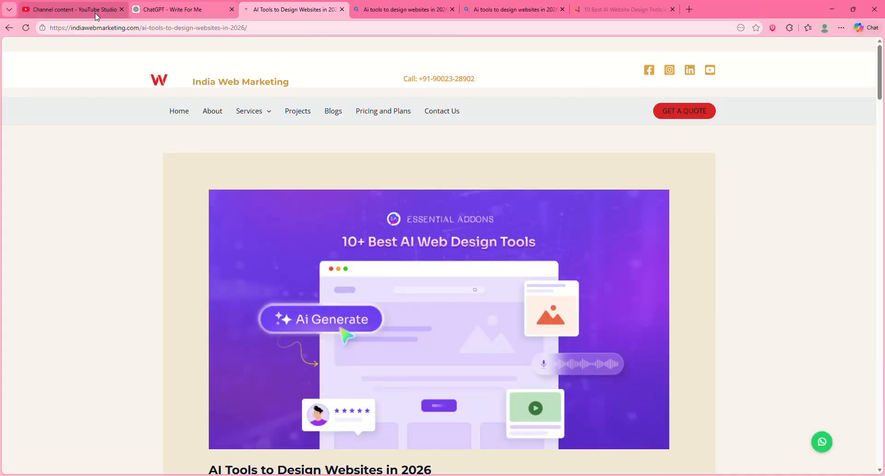
Return from the published page to the post's editor and expand its Categories settings.
click(10, 28)
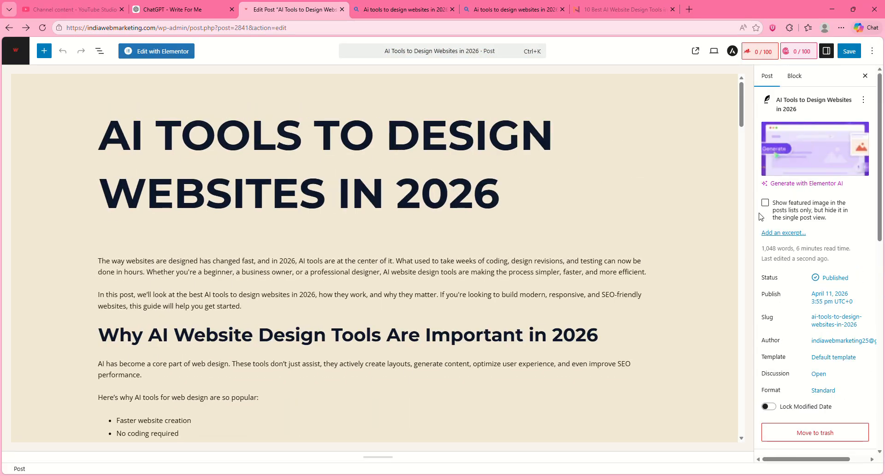
scroll(875, 230, down, 2)
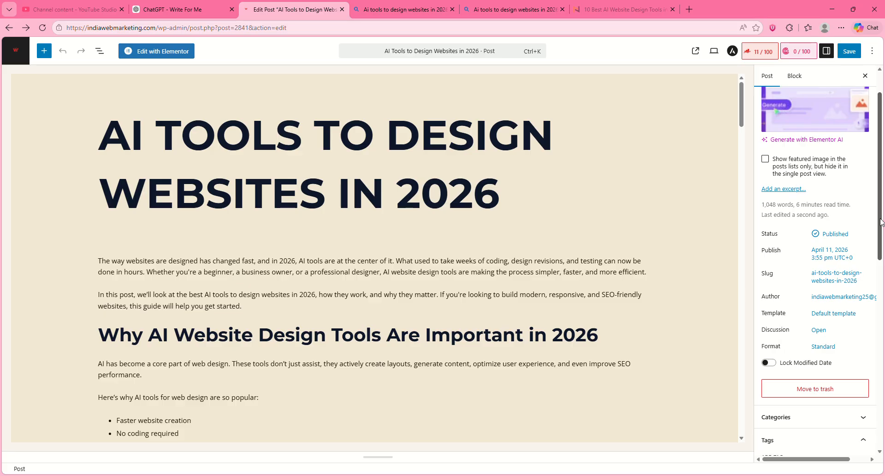
drag(881, 239, 881, 244)
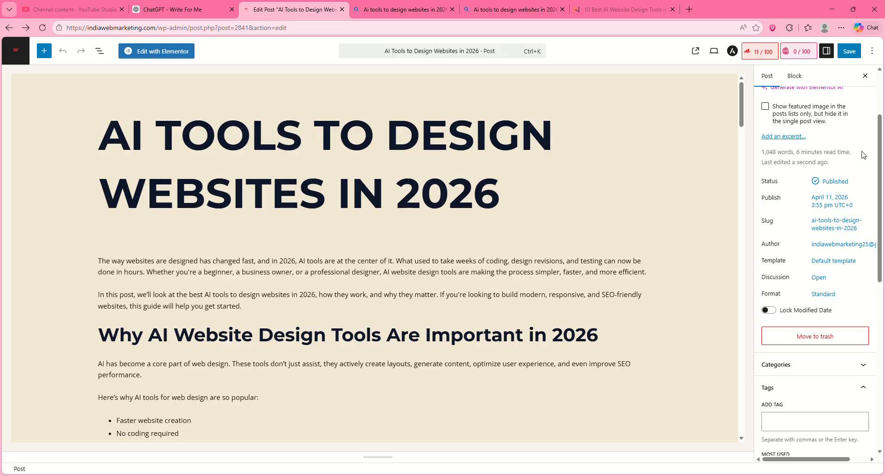
scroll(848, 153, down, 1)
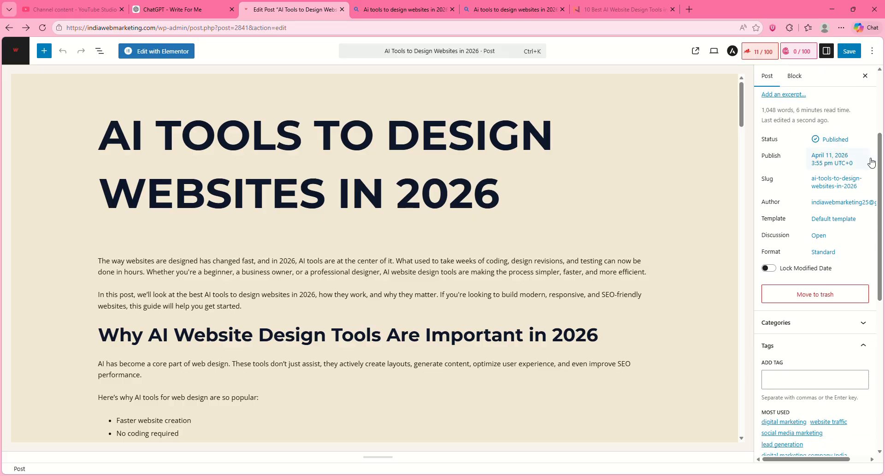
scroll(880, 281, down, 2)
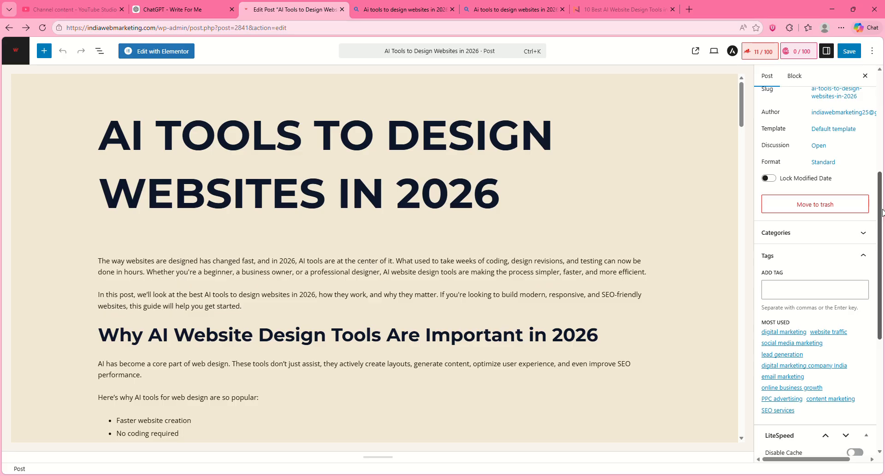
scroll(881, 282, down, 2)
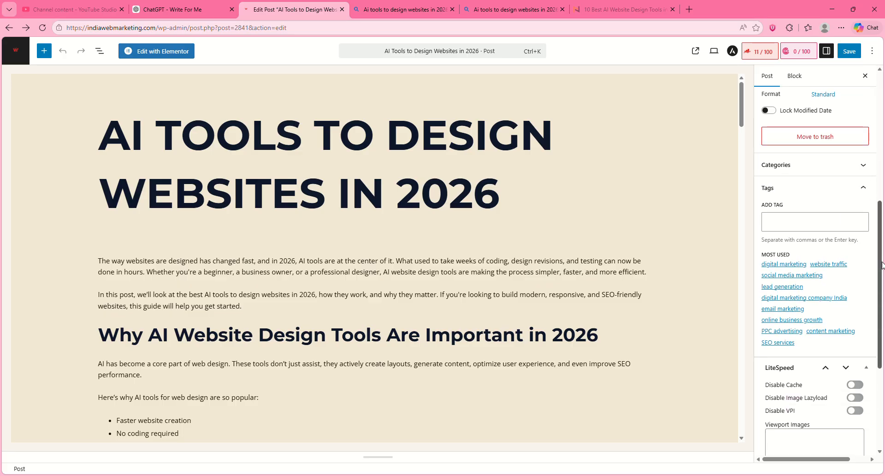
click(863, 166)
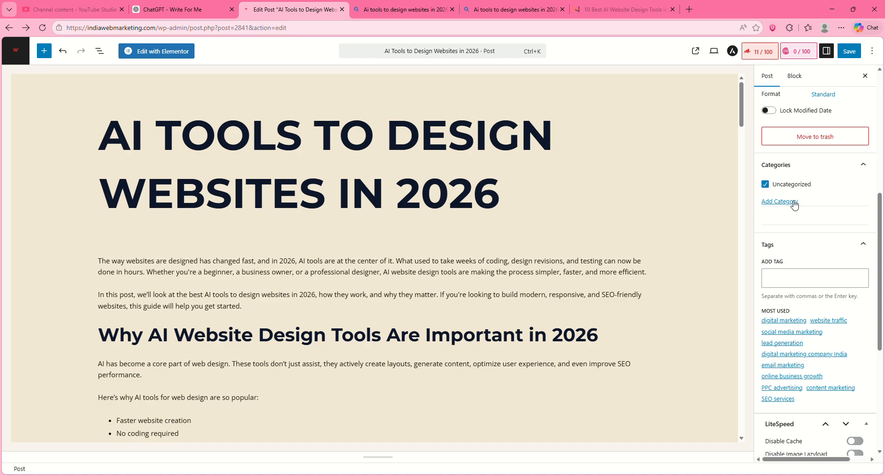
Add a new category named "web designing" with no parent category.
click(779, 202)
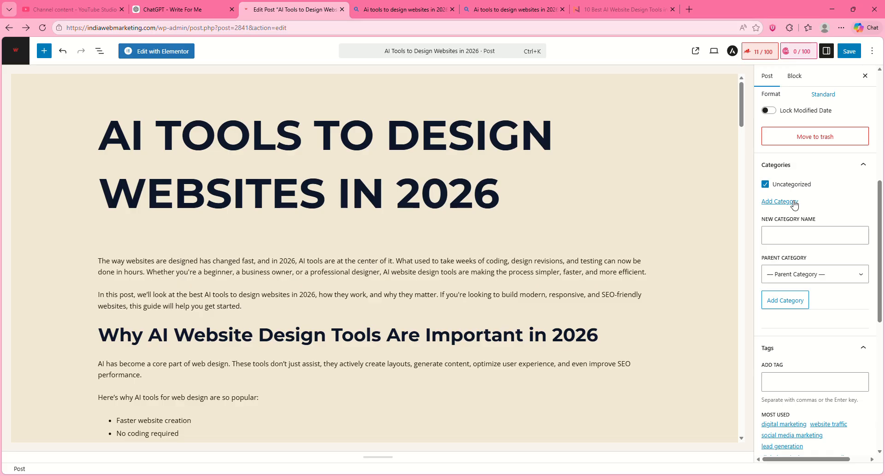
click(802, 235)
click(821, 201)
click(784, 238)
text(webdesigning)
key(BackSpace)
key(BackSpace)
key(BackSpace)
key(BackSpace)
key(BackSpace)
key(BackSpace)
key(BackSpace)
key(BackSpace)
text(designin)
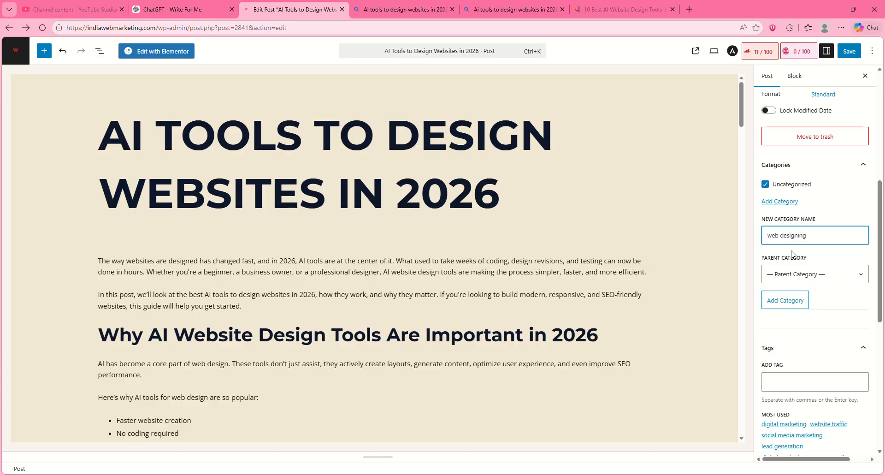
click(830, 278)
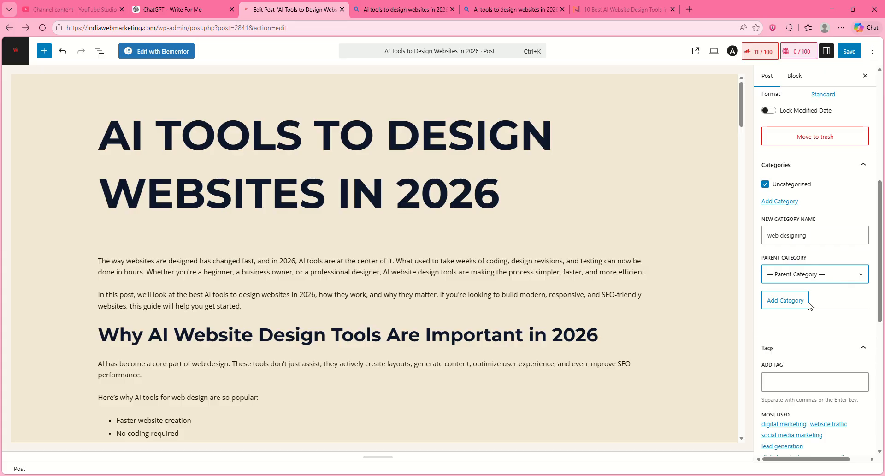
click(786, 302)
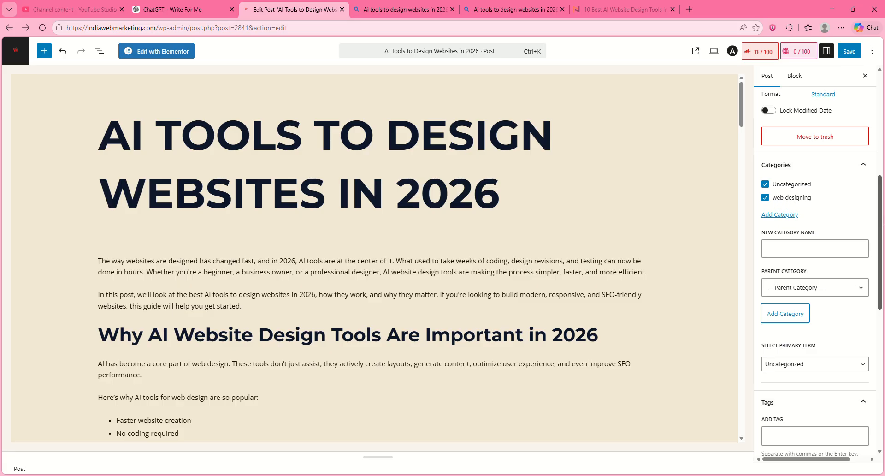
Remove the post from the Uncategorized category and assign it only to web designing.
click(800, 200)
click(767, 185)
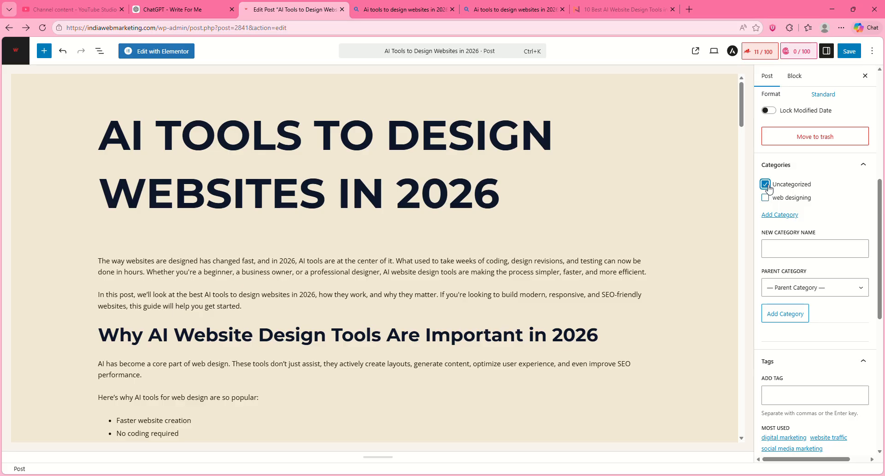
click(767, 199)
click(765, 197)
Search the post's text for the phrase "website design".
scroll(882, 246, down, 2)
drag(882, 245, 883, 308)
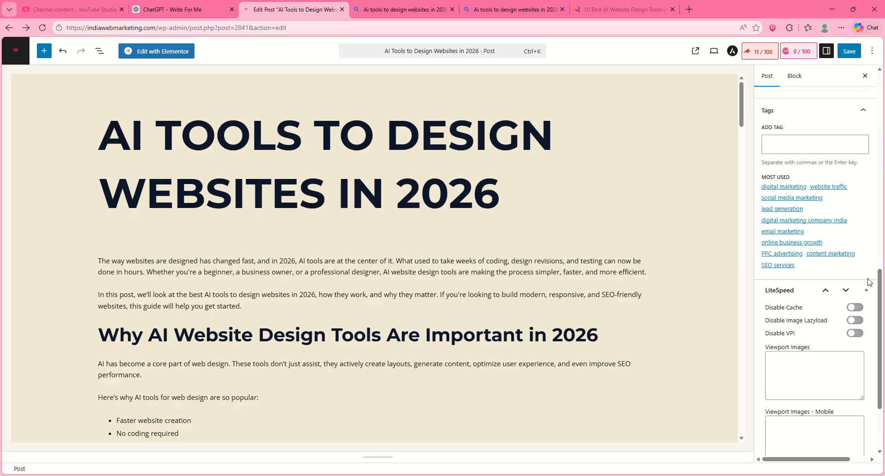
click(791, 151)
click(259, 266)
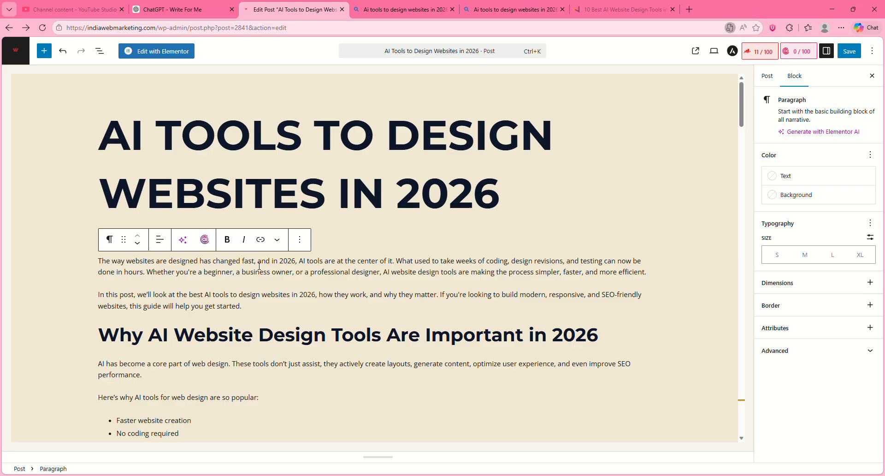
key(ctrl+f)
text(websi)
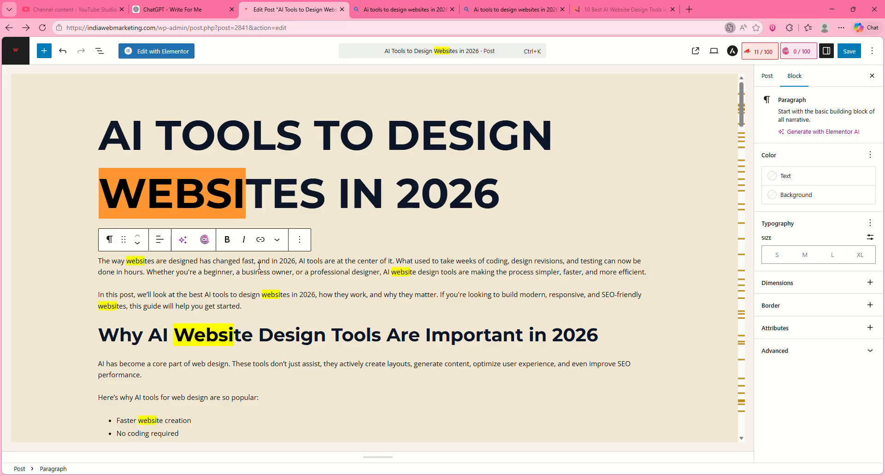
text(tes)
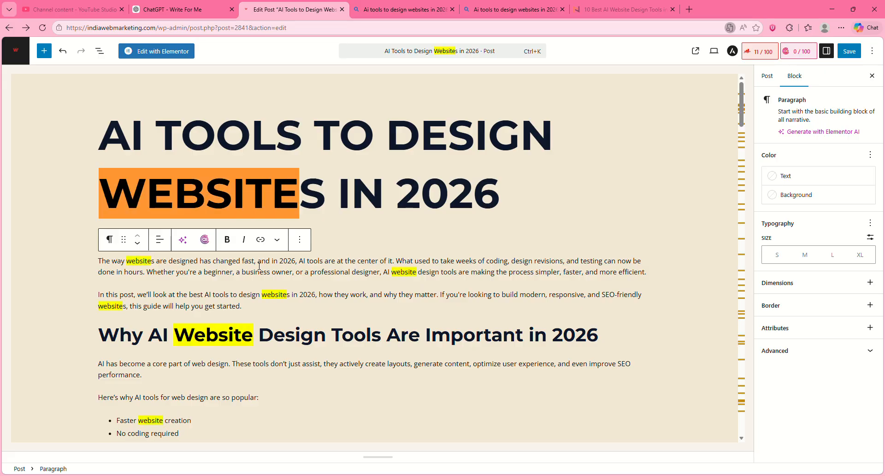
text( are designed has cha)
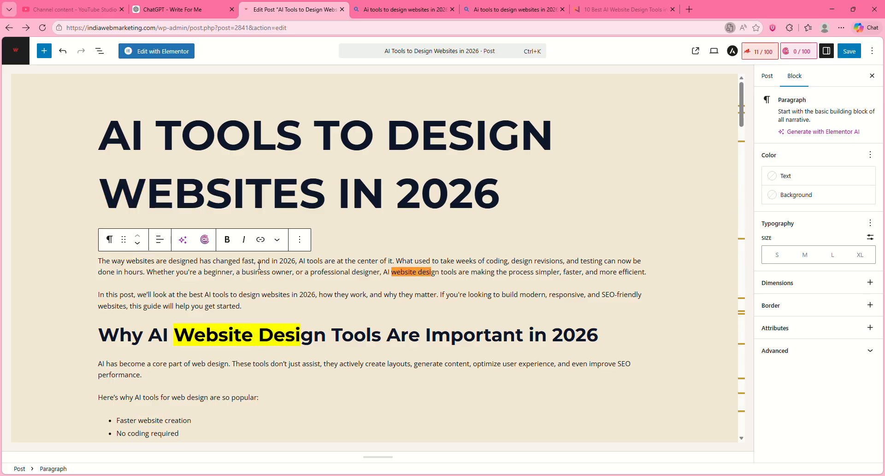
text(n)
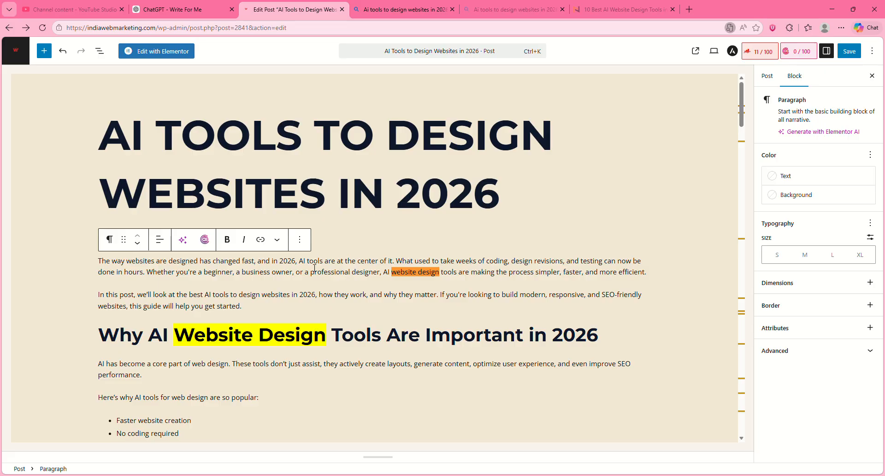
key(Escape)
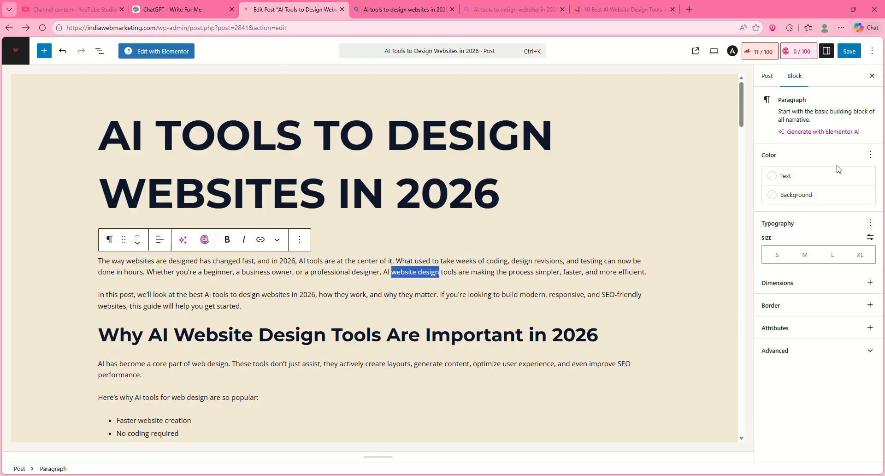
click(681, 233)
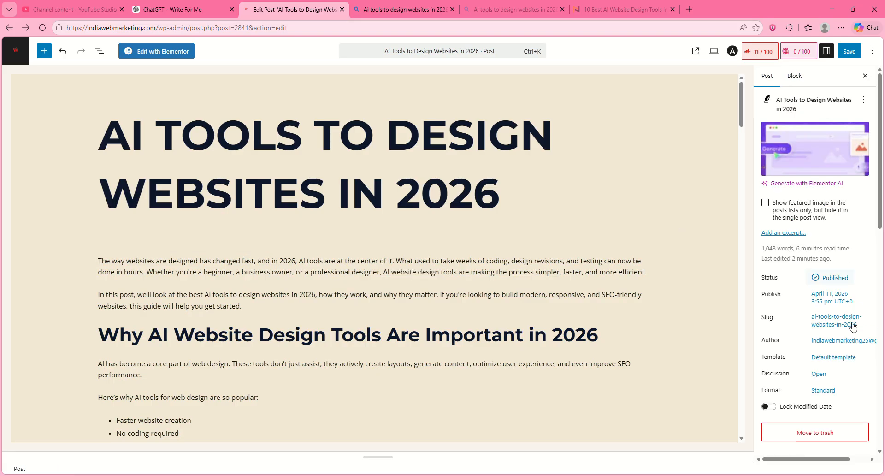
Add the tags "website designing" and "web designing" to the post.
scroll(883, 204, down, 7)
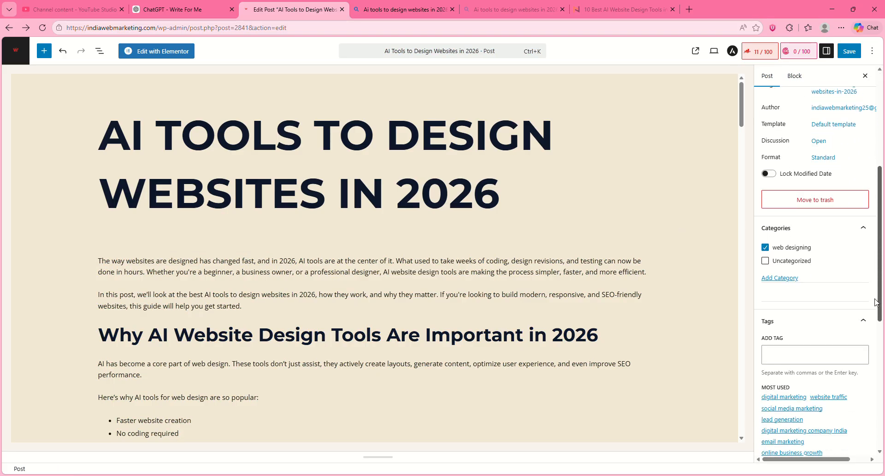
click(788, 247)
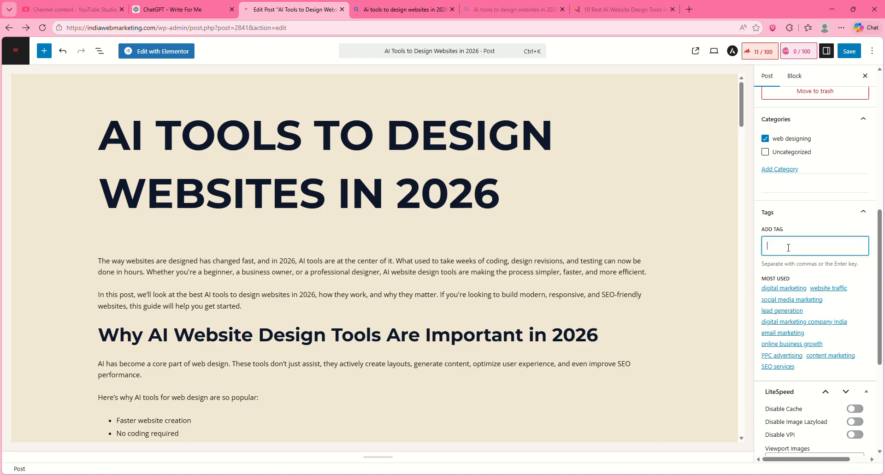
text(websute)
key(BackSpace)
text(ite des)
key(BackSpace)
text(igning)
key(Return)
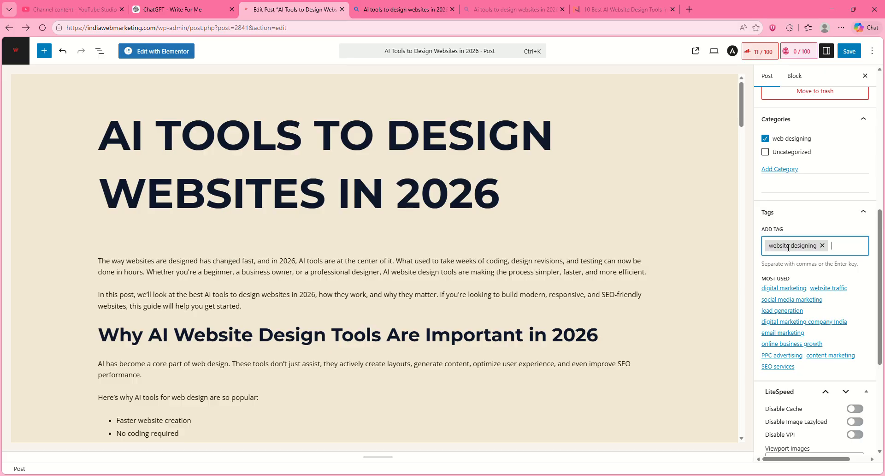
text(web designing)
key(Return)
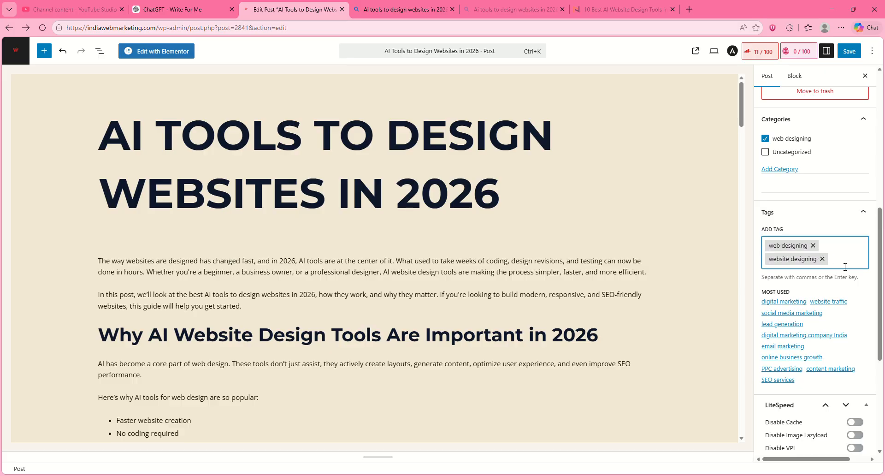
Add the tag "ai tools for web designing" and the most-used tag "website traffic" to the post.
text(a)
text(i too)
text(ls for web de)
text(signing)
key(Return)
key(BackSpace)
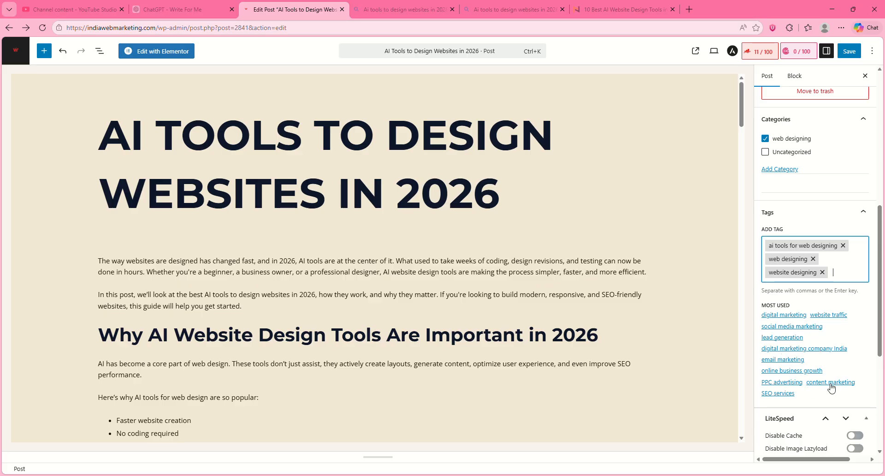
click(821, 315)
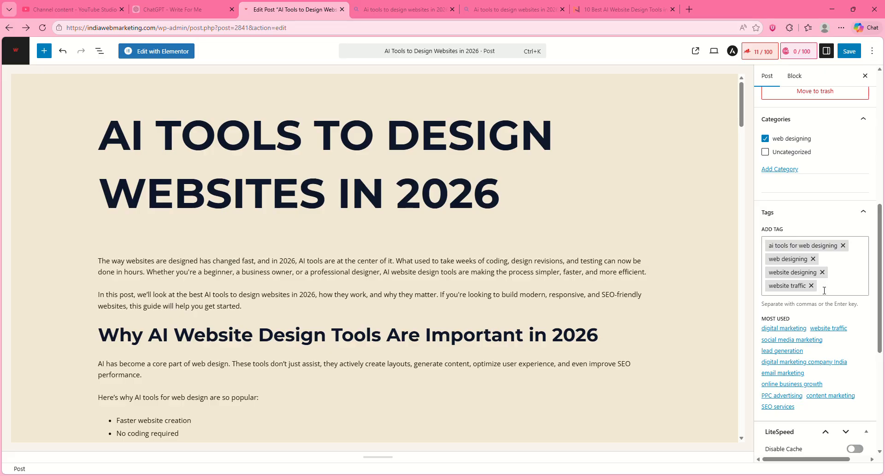
Copy the post title "AI Tools to Design Websites in 2026" and add it as another tag.
drag(880, 262, 880, 259)
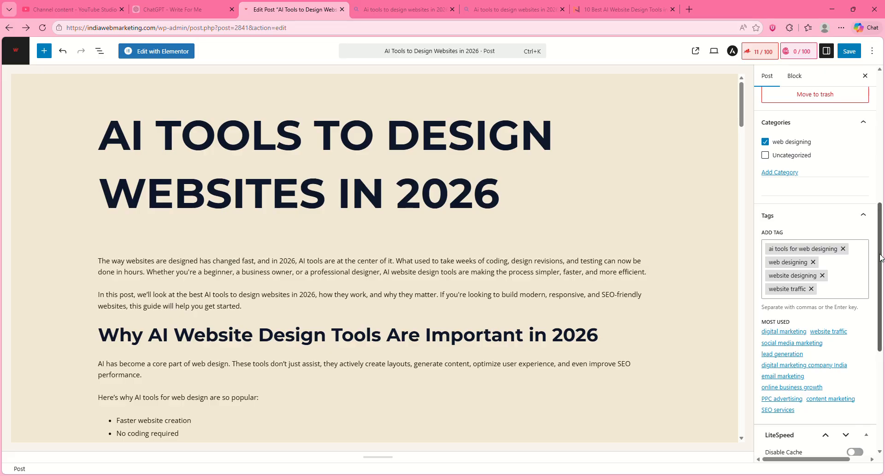
click(825, 297)
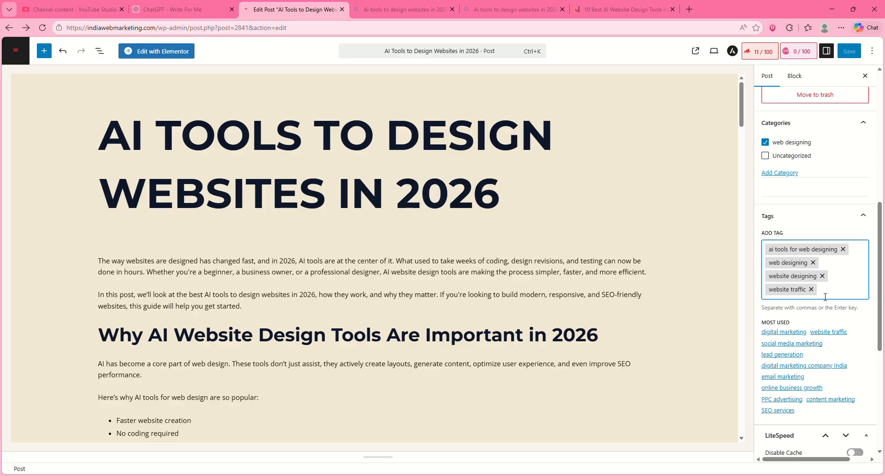
drag(99, 135, 494, 193)
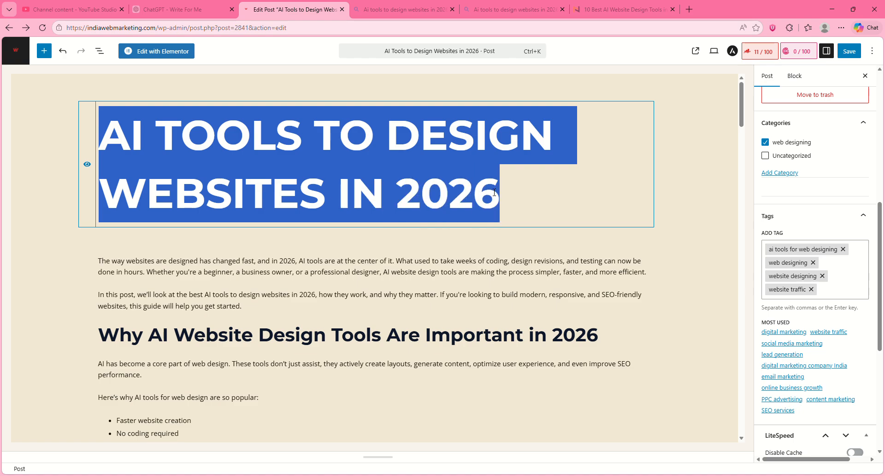
click(830, 294)
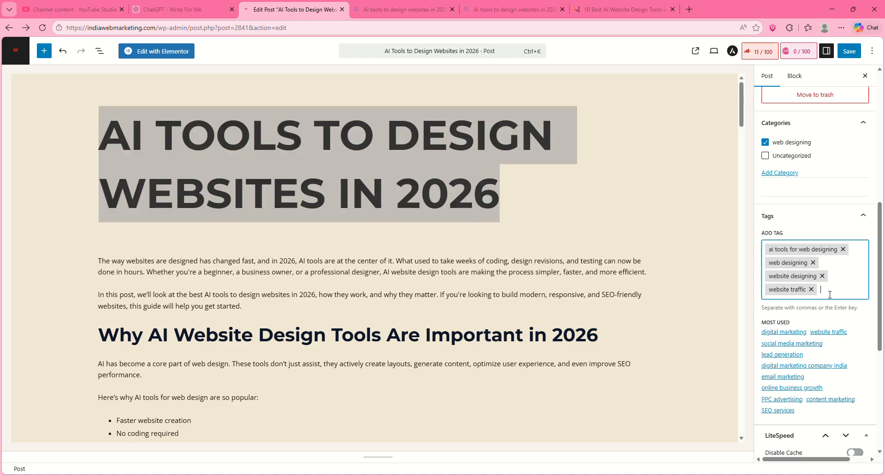
text(AI Tools to Design Websites in 2026)
key(Return)
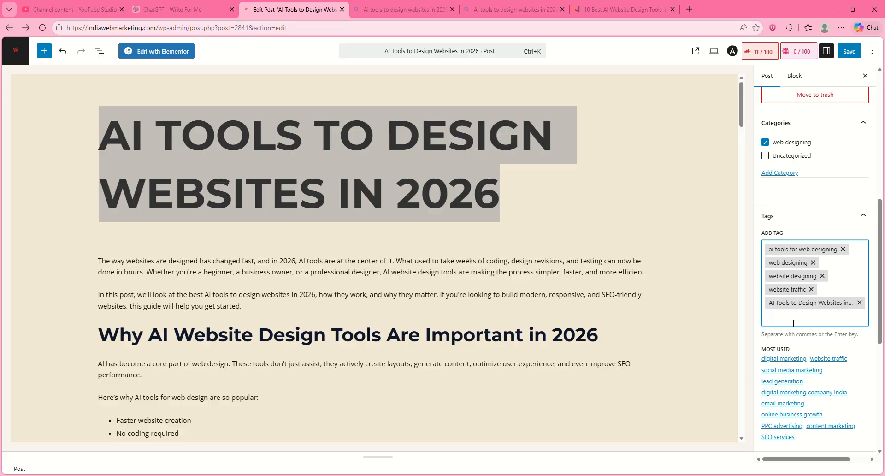
Look over the remaining post settings and save the updated post.
drag(881, 234, 880, 360)
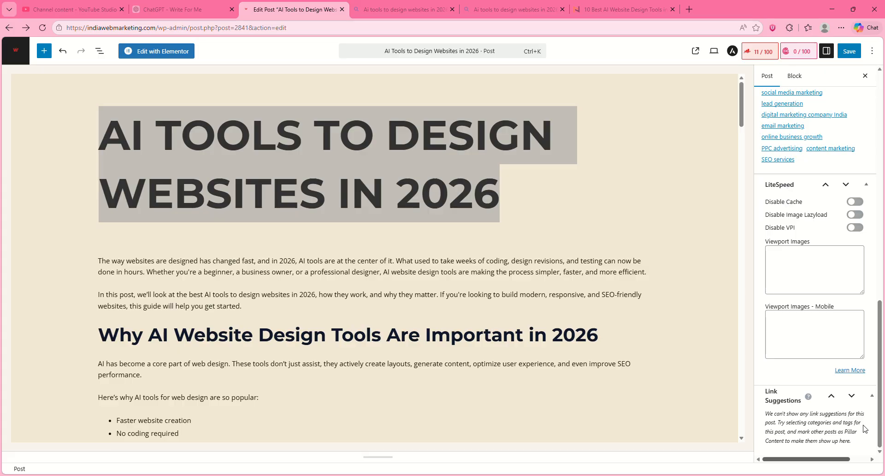
scroll(879, 412, up, 4)
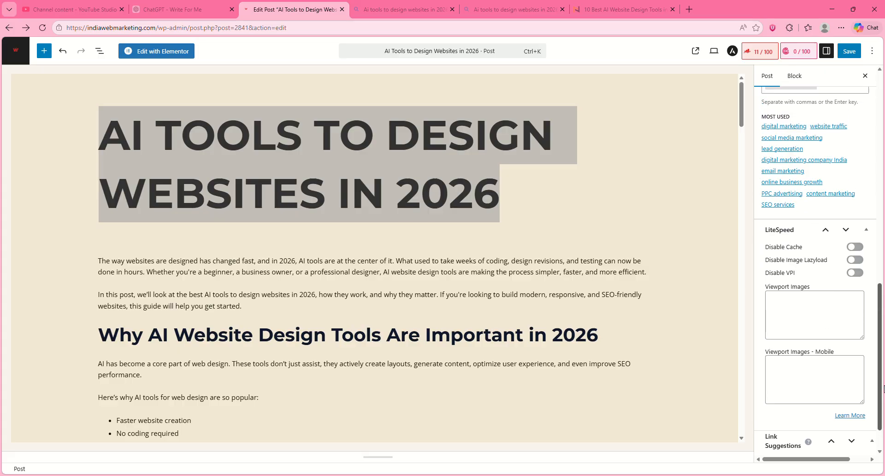
scroll(880, 315, up, 10)
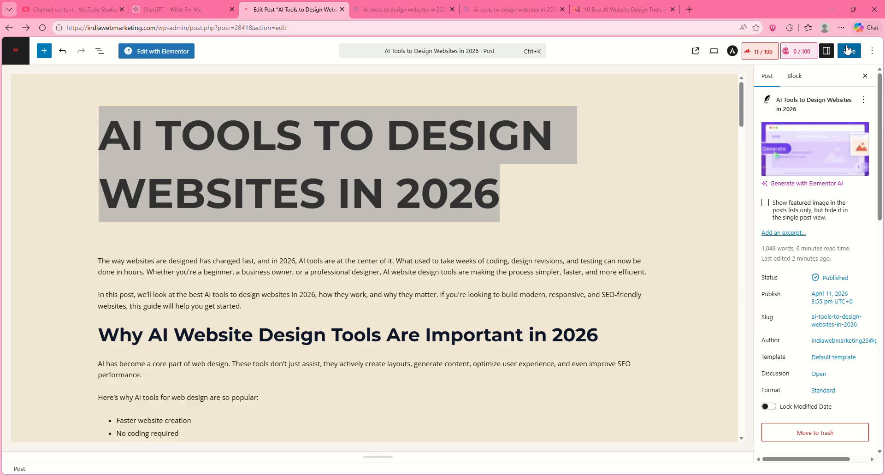
click(847, 49)
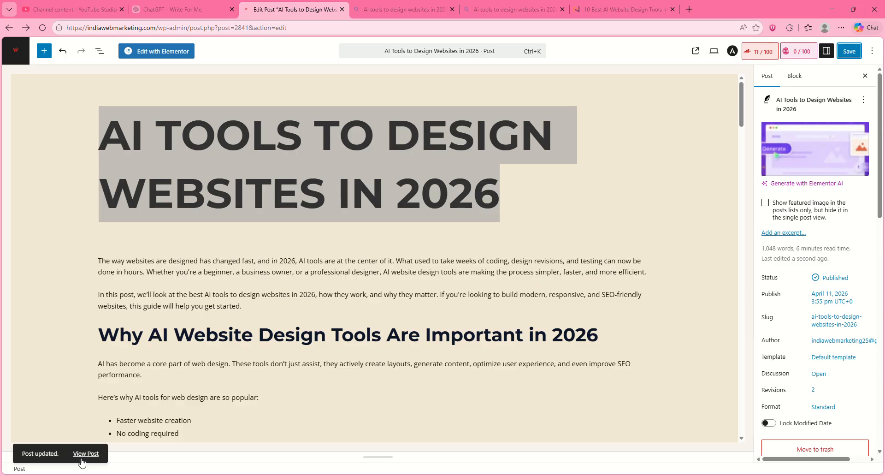
Try hiding the post title, then restore its visibility.
click(156, 265)
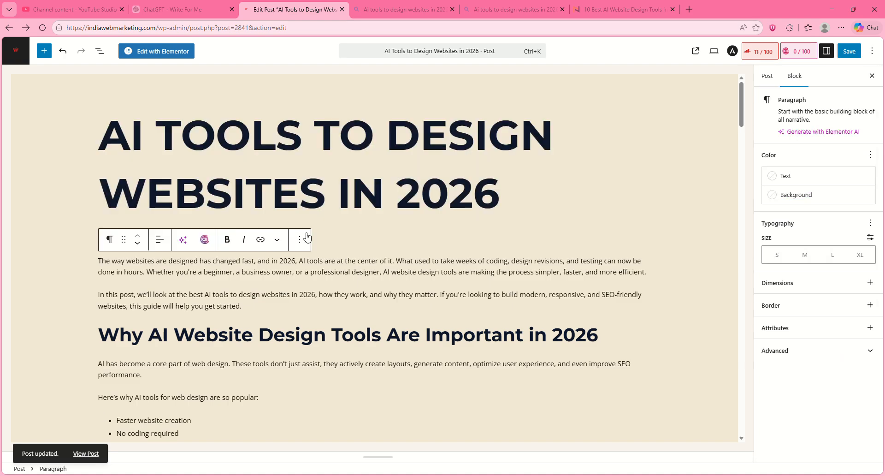
click(103, 131)
drag(102, 132, 521, 182)
click(523, 182)
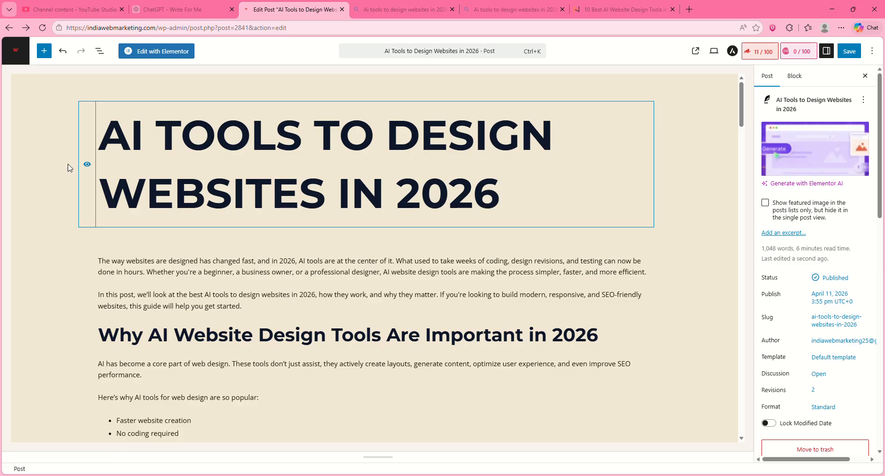
click(88, 164)
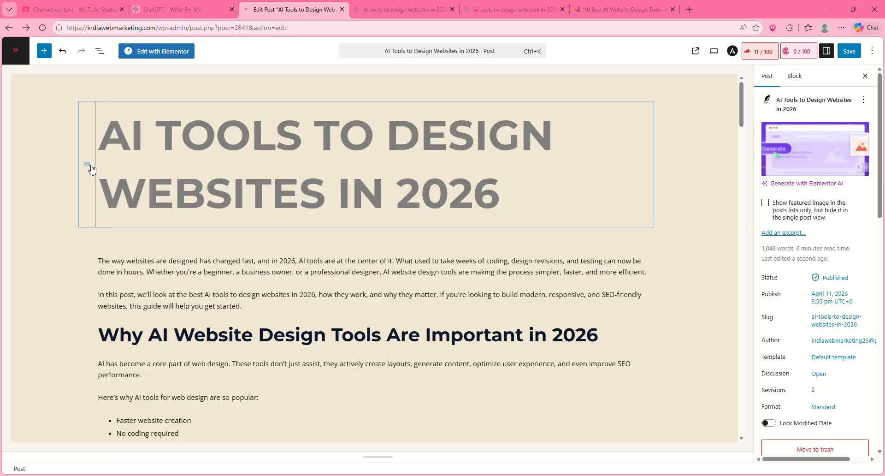
click(88, 165)
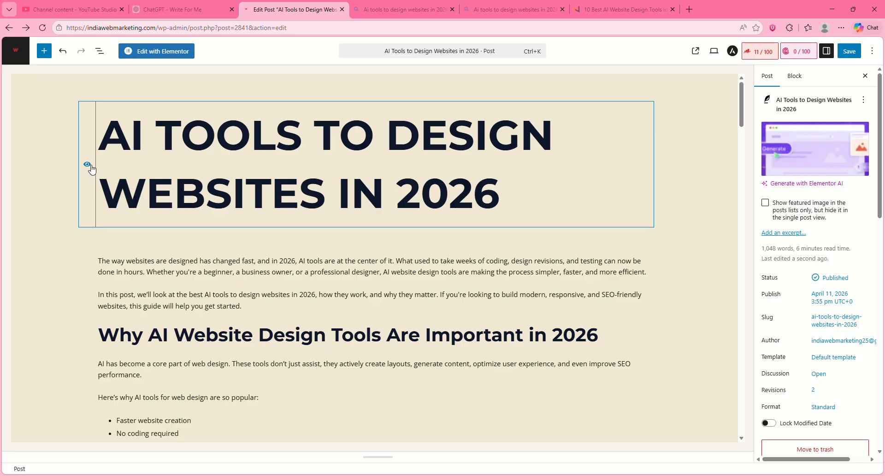
click(87, 164)
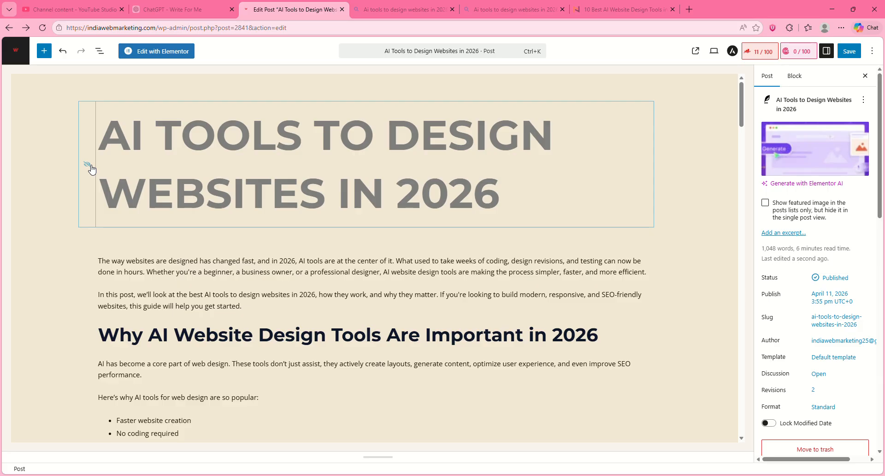
click(88, 165)
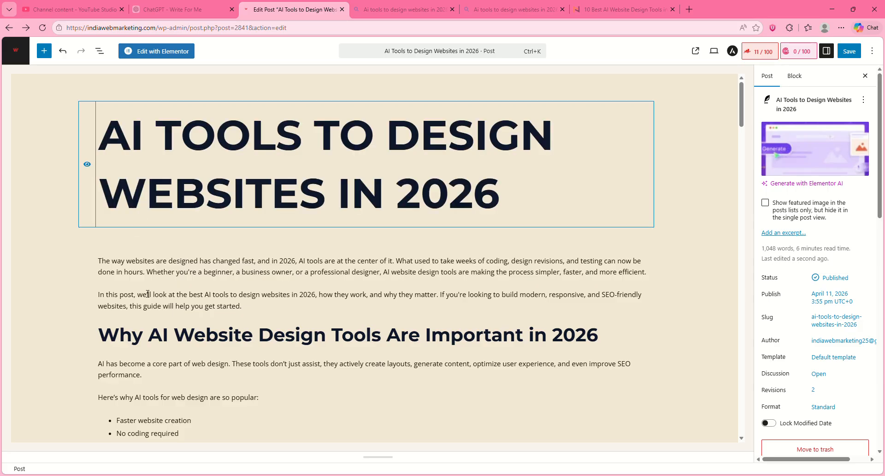
click(120, 335)
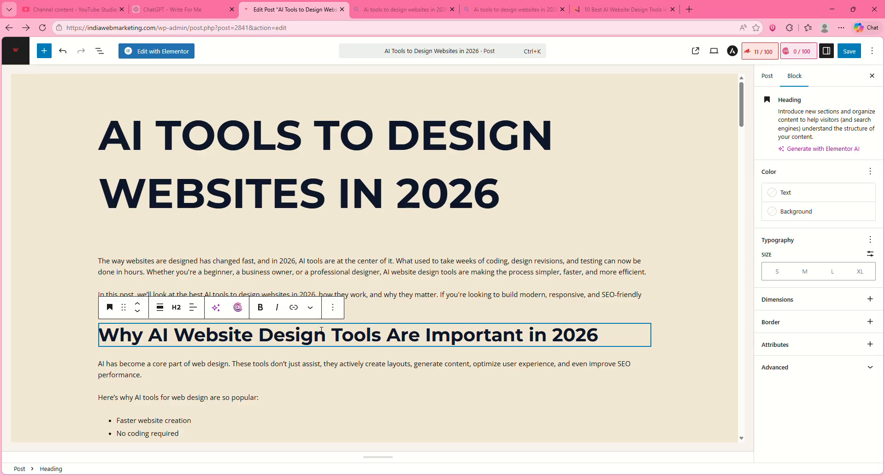
click(341, 314)
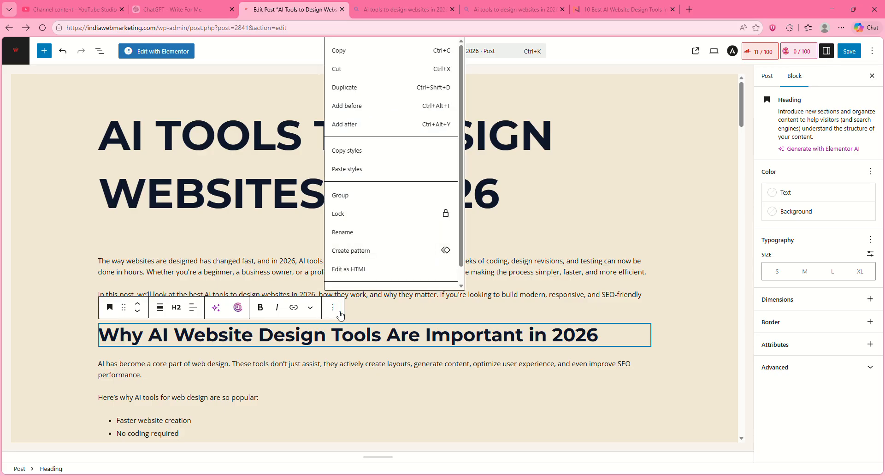
click(292, 378)
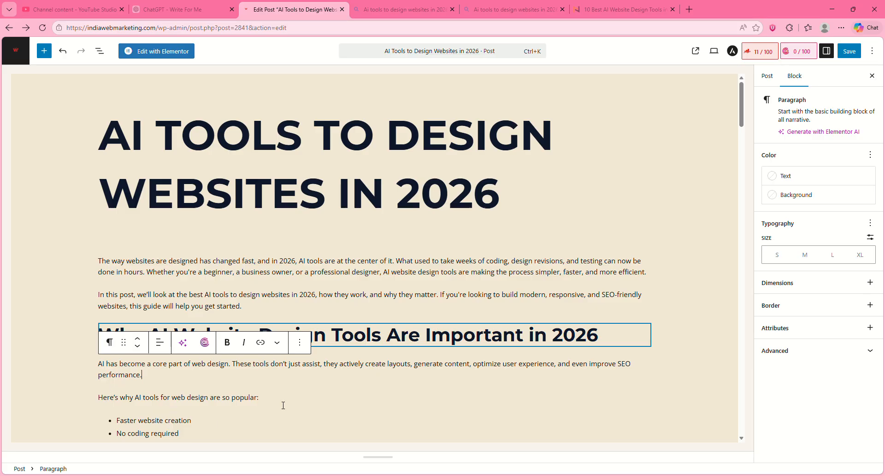
key(Down)
key(Down)
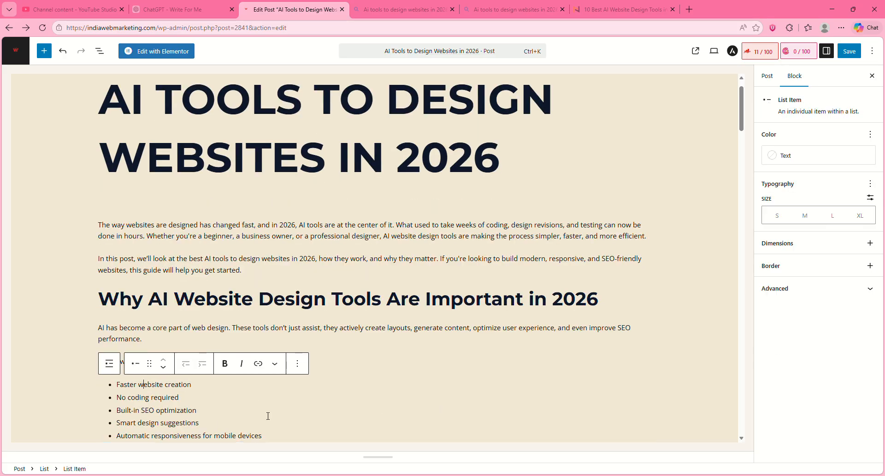
Extend the paragraph ending in "SEO performance." with "Presently, AI tools have become a necessity for web designing as it minimizes the workload of web designers an".
drag(741, 111, 740, 126)
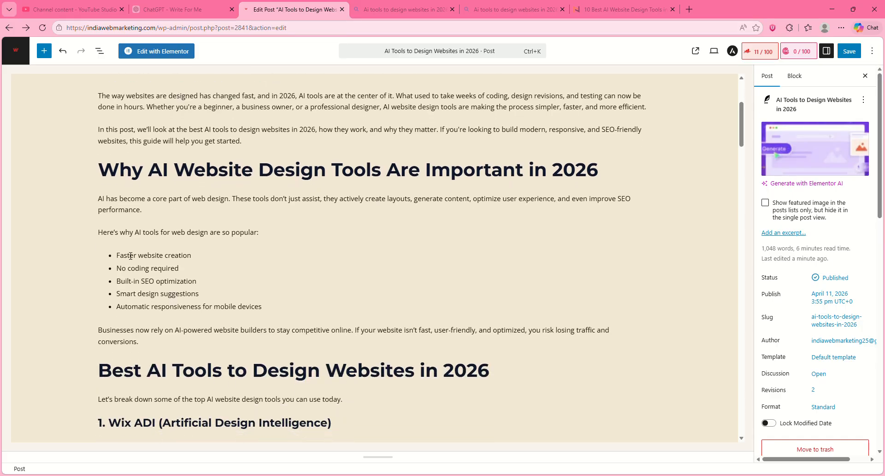
click(155, 215)
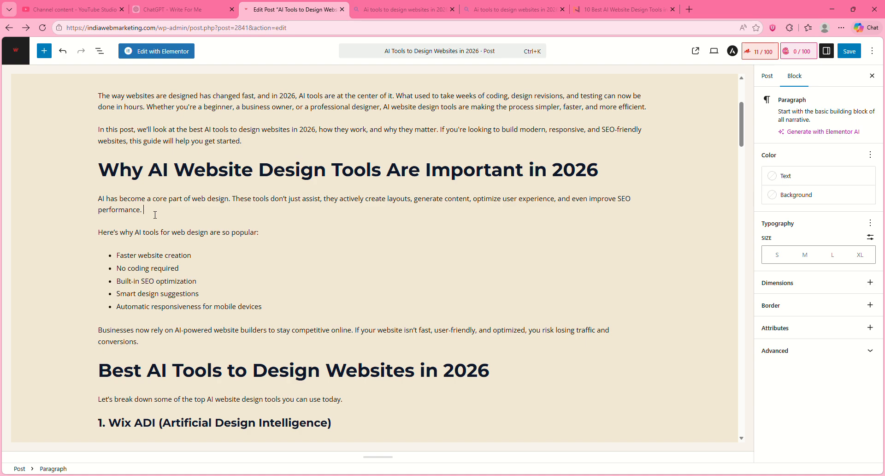
text(Presently, AI tools have become a necess)
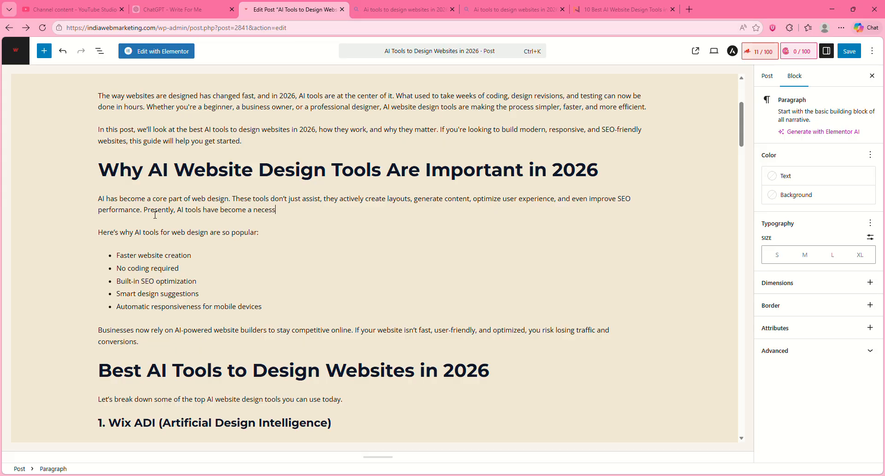
text(ity for web designing as it minimises)
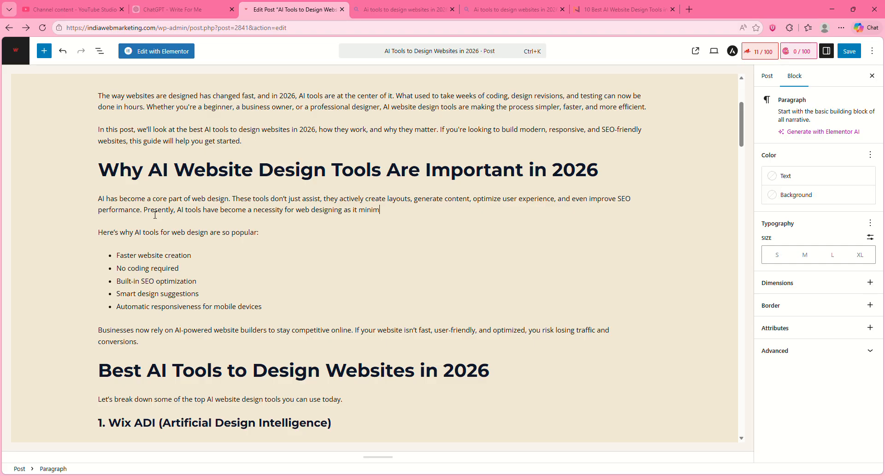
key(BackSpace)
key(BackSpace)
text(zes the workload od f web designers and als)
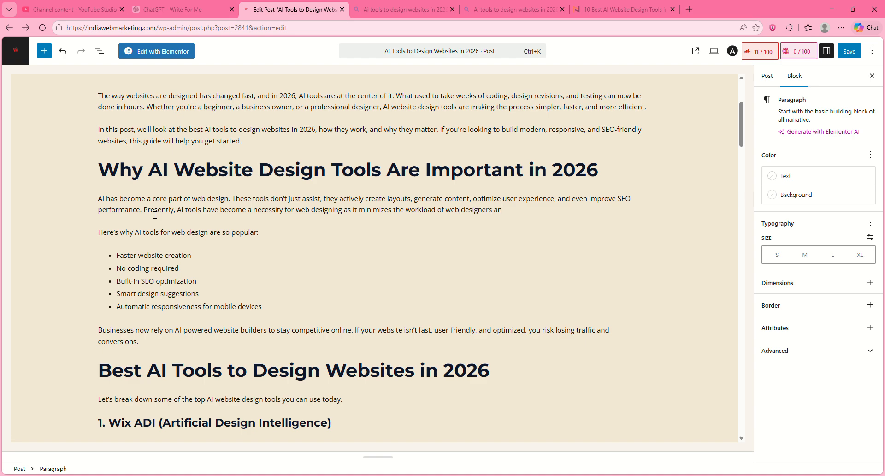
Complete the new sentence after "web designers" with "and even speed-up the work.".
key(BackSpace)
key(BackSpace)
key(BackSpace)
text(even speed up the)
key(BackSpace)
key(BackSpace)
key(BackSpace)
key(BackSpace)
key(BackSpace)
key(BackSpace)
text(-up the work)
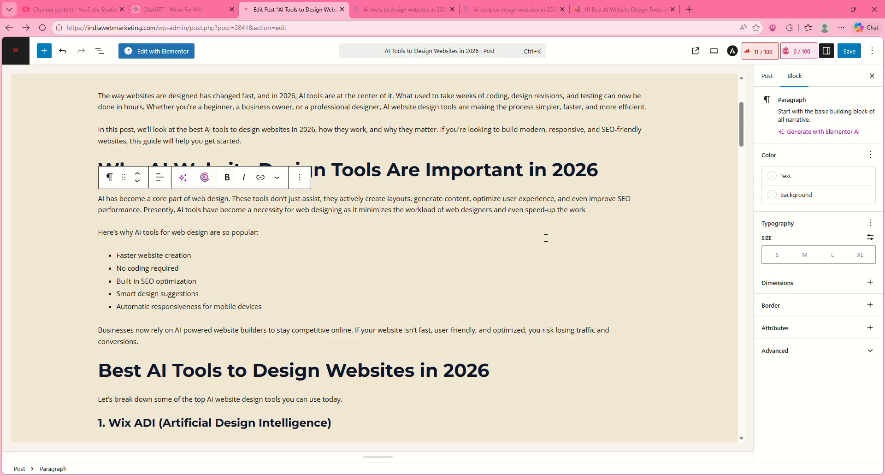
click(588, 213)
text(.)
Add a "summary" line below the last paragraph of the Conclusion section.
drag(740, 130, 740, 273)
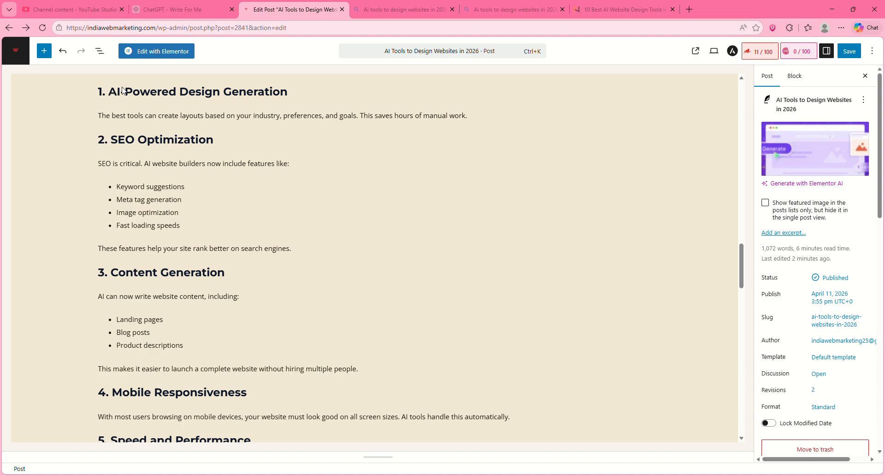
drag(741, 265, 742, 408)
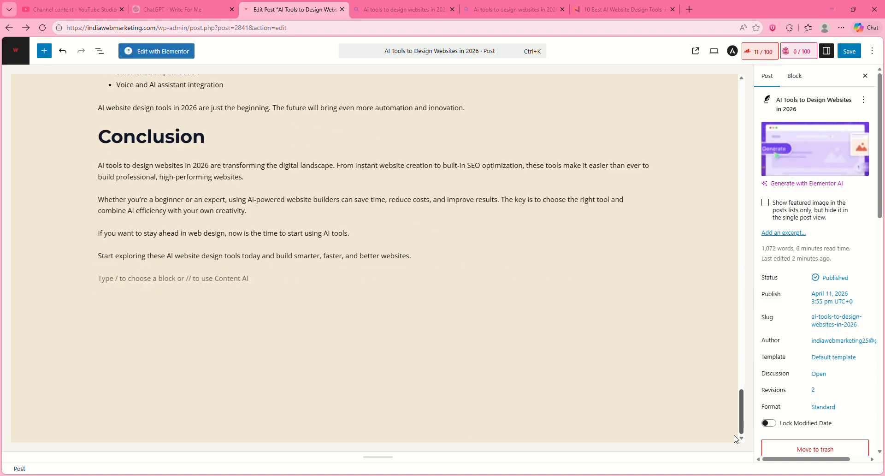
click(163, 279)
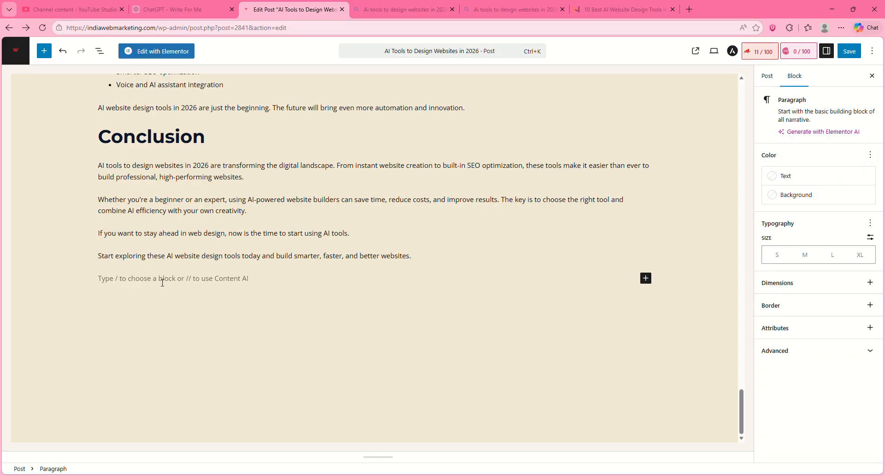
text(summaru)
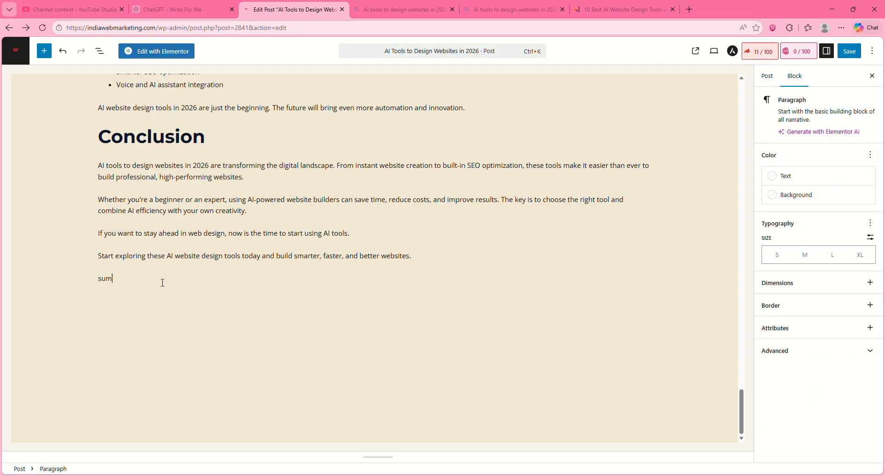
key(BackSpace)
key(BackSpace)
text(ry)
key(Return)
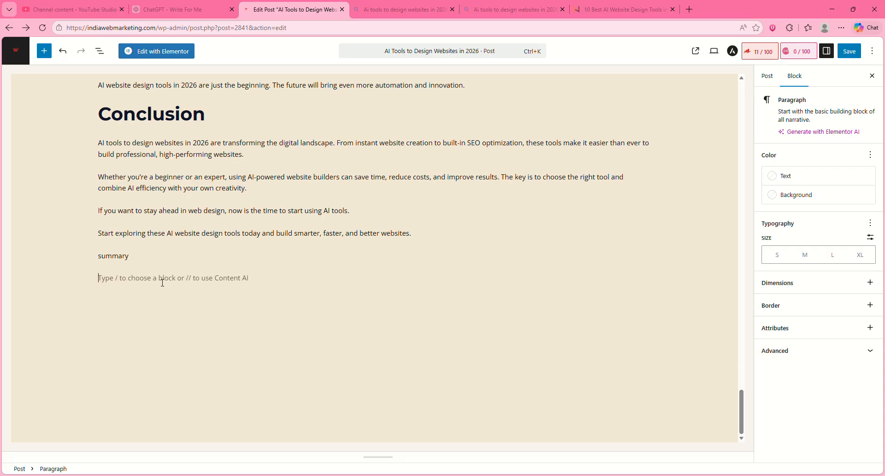
Convert the "summary" paragraph into a heading.
click(106, 262)
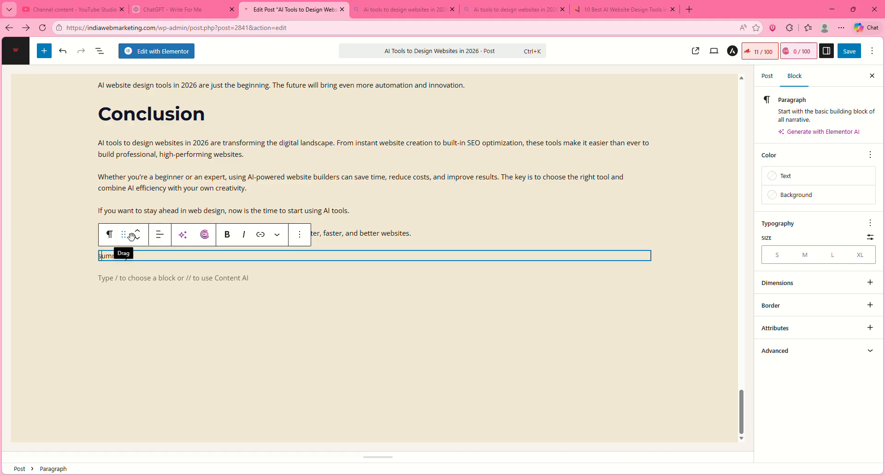
click(111, 237)
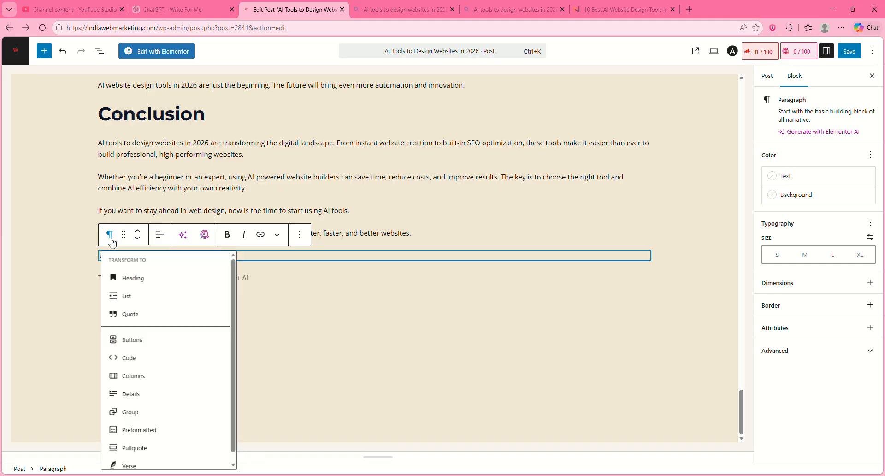
click(132, 276)
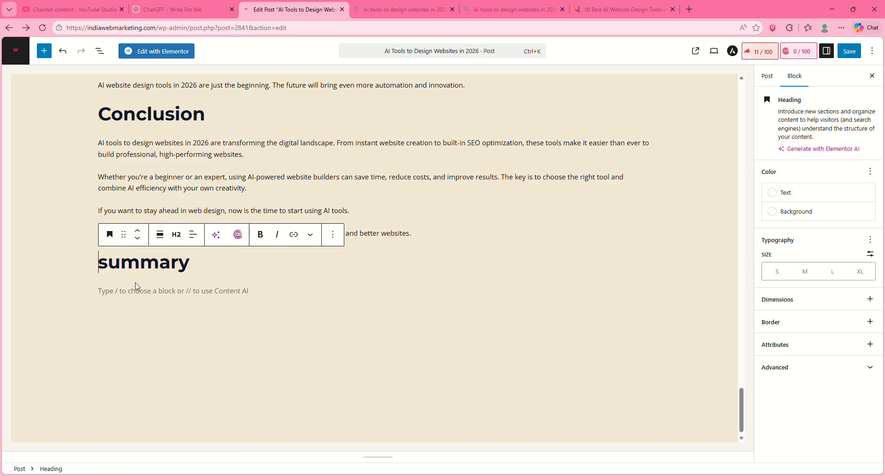
Begin the paragraph beneath the summary heading with "Thus , it can be stated that even though".
click(179, 297)
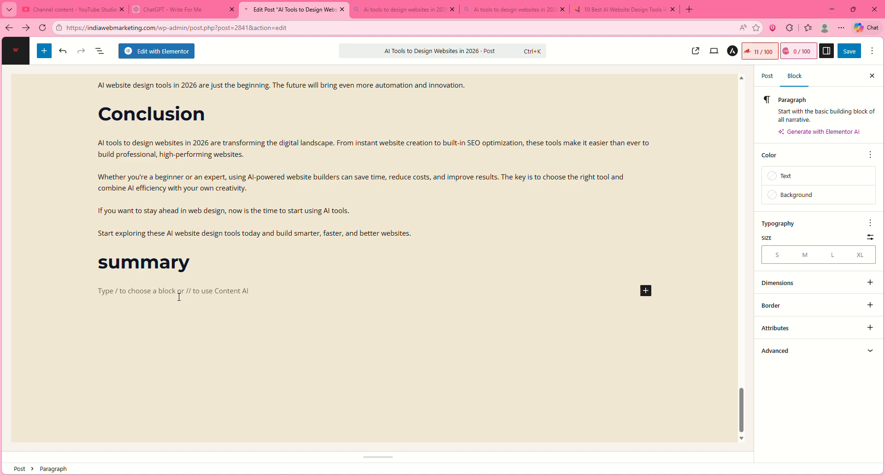
text(thus,)
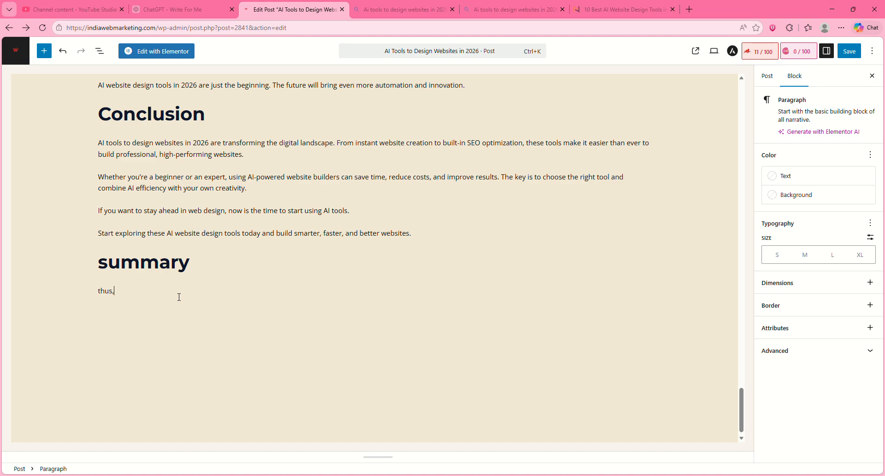
key(BackSpace)
key(BackSpace)
key(BackSpace)
key(BackSpace)
key(BackSpace)
text(Thus , it can be stated thtat evenyt)
key(BackSpace)
key(BackSpace)
text(though)
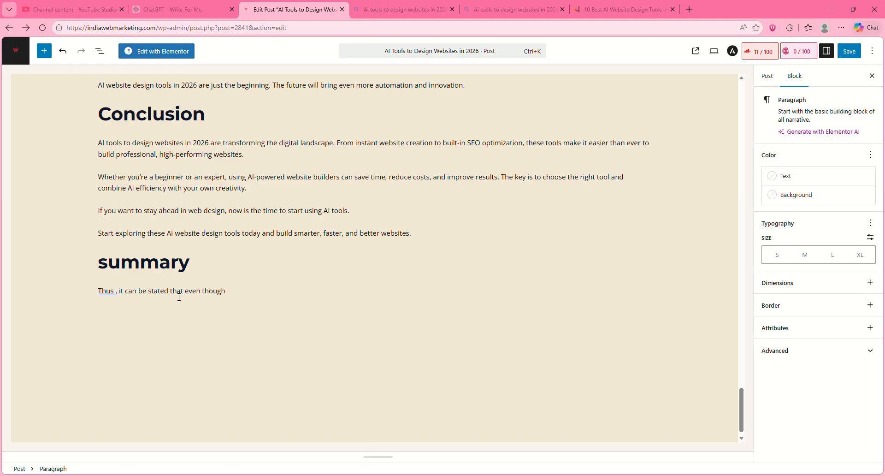
Continue the summary sentence with "traditional methods are still effective and in-use but Ai tools have arrived as a game-changer for".
text(traditional)
text( method)
text(s wer)
key(BackSpace)
key(BackSpace)
text(are still effective and in)
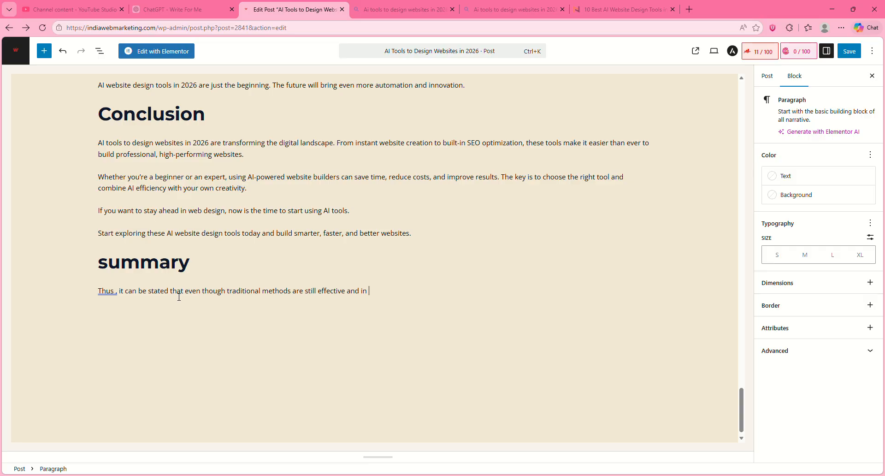
text(-use but Ai tools have arriv)
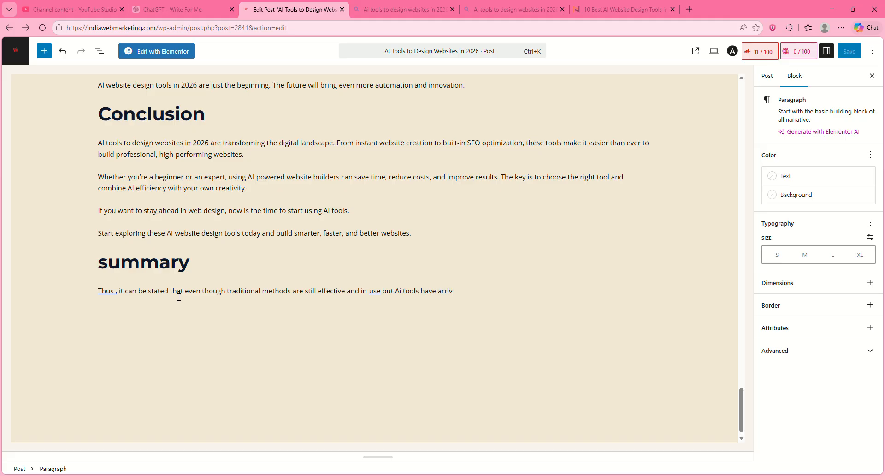
text(ed as a game-)
text(chane)
text(he)
key(BackSpace)
key(BackSpace)
key(BackSpace)
key(BackSpace)
text(nger for th )
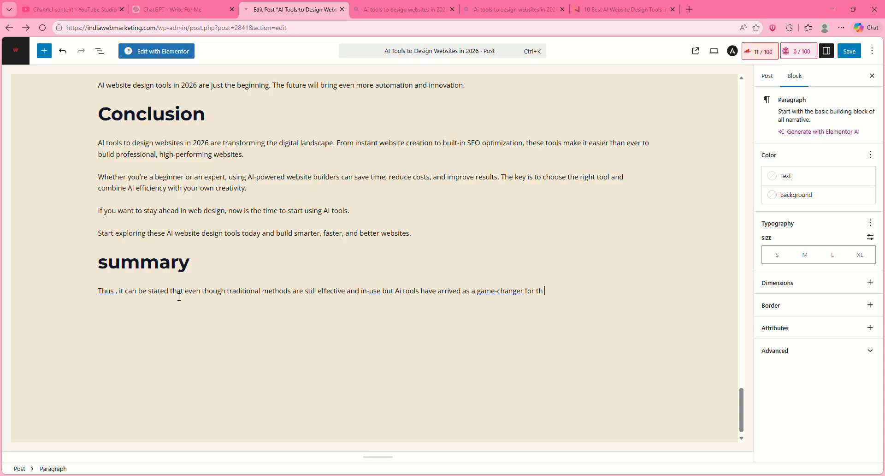
Finish the summary sentence with "the website designering marketspace.".
text( t)
text(web)
text(site design)
text(ers )
text(ing market)
text(space.)
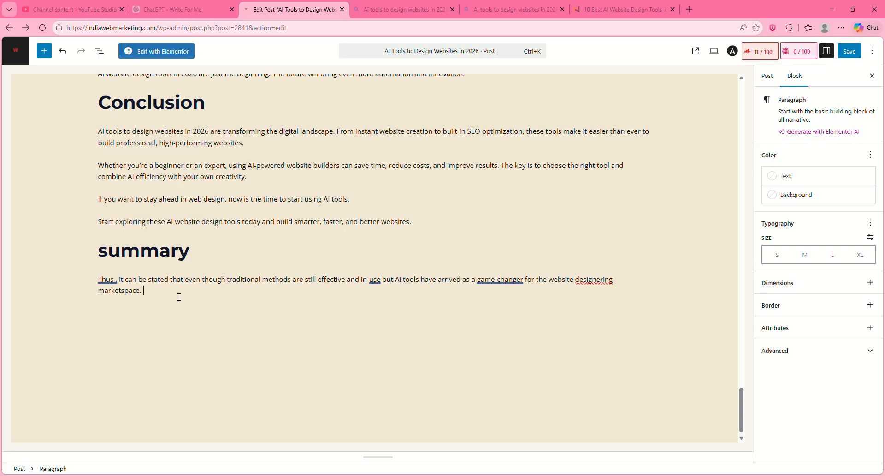
Replace the sentence's closing words "designering marketspace" with "design market".
double_click(605, 286)
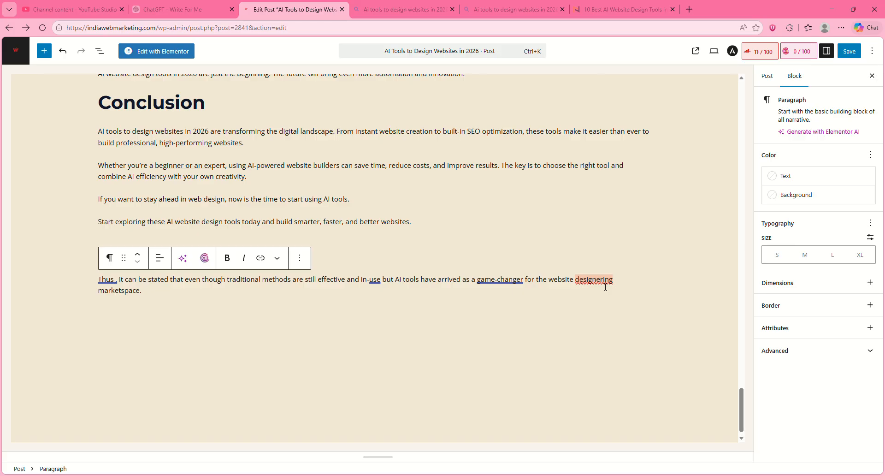
key(shift+Down)
text(design market)
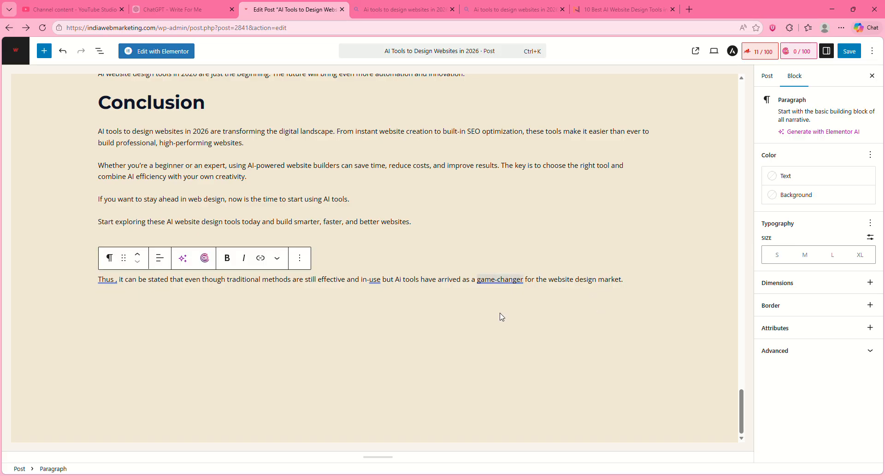
Correct "game-changer" to "gamechanger" in the summary paragraph and save the post.
click(500, 330)
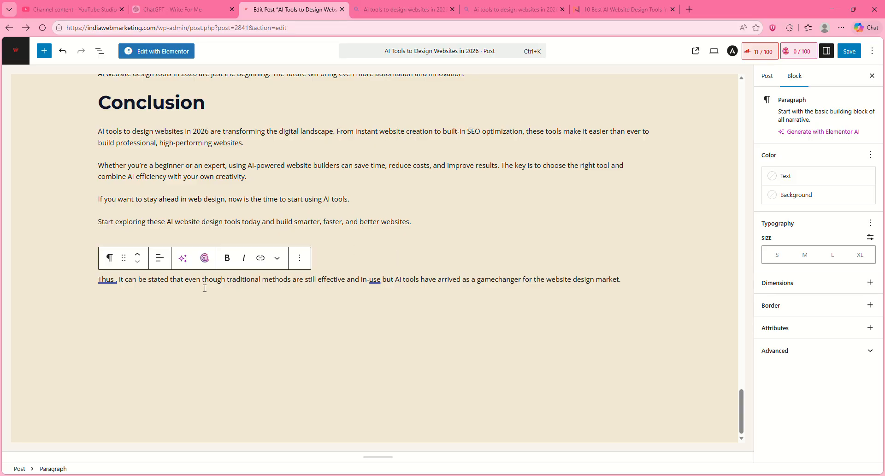
click(399, 329)
click(376, 280)
click(849, 52)
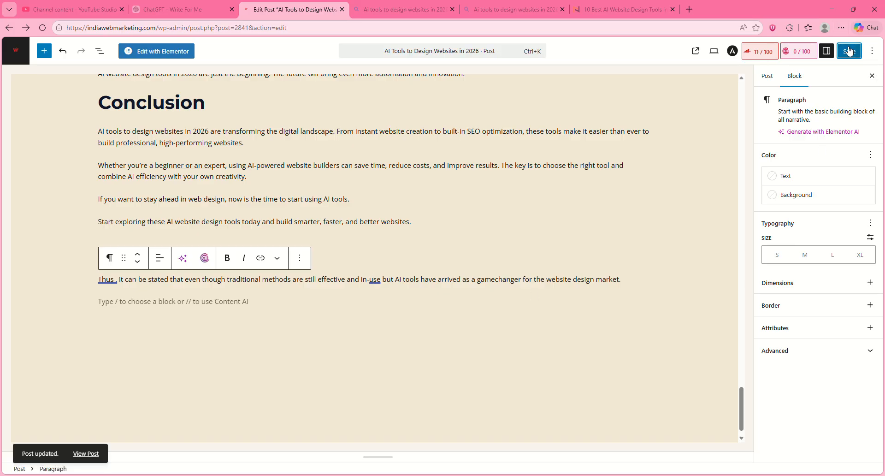
View the updated post on the live site and review it through to the summary section.
click(87, 451)
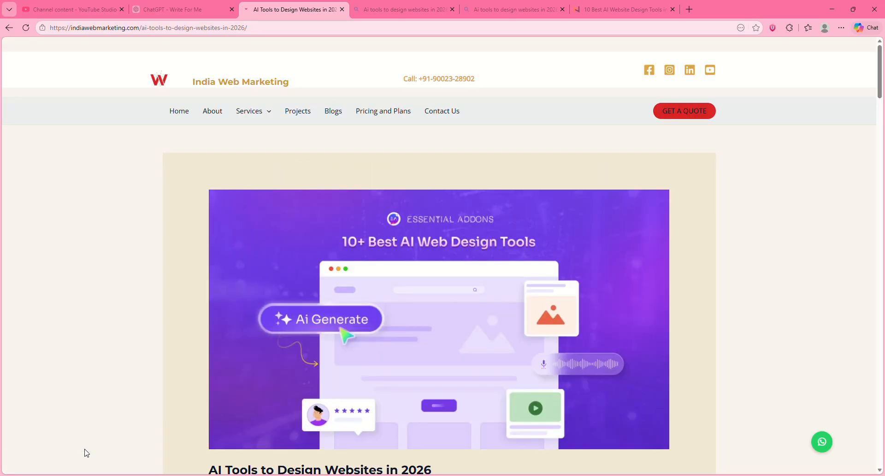
drag(880, 91, 877, 417)
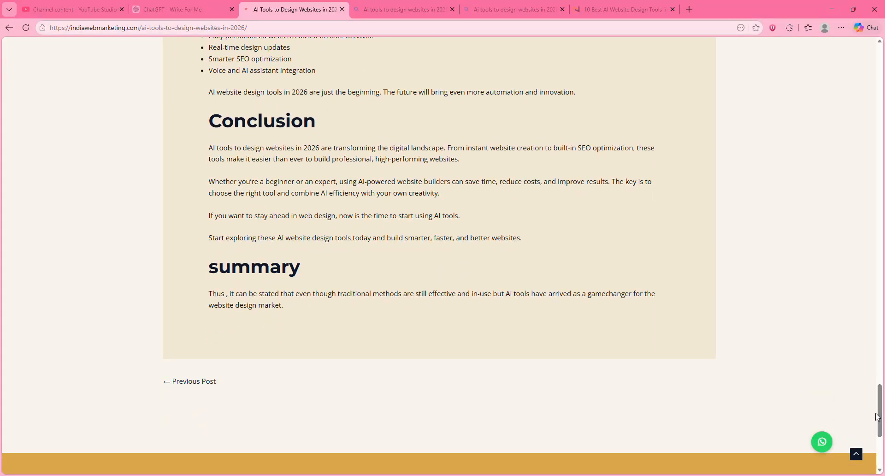
drag(877, 417, 882, 88)
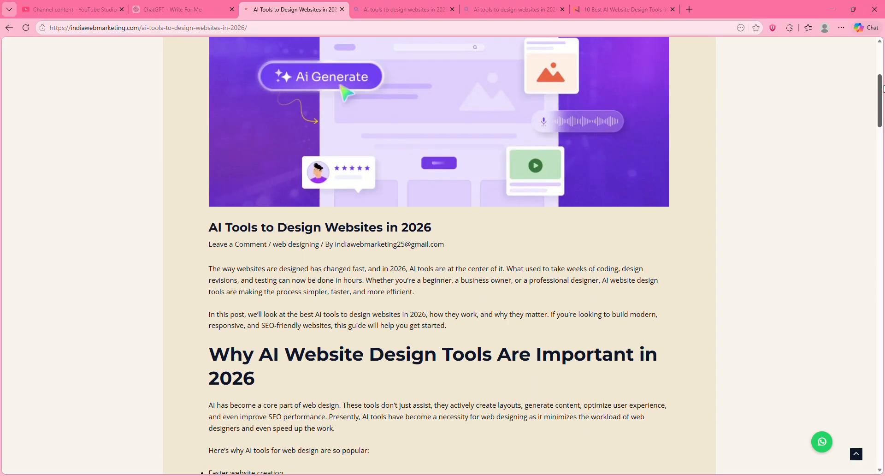
scroll(501, 81, up, 5)
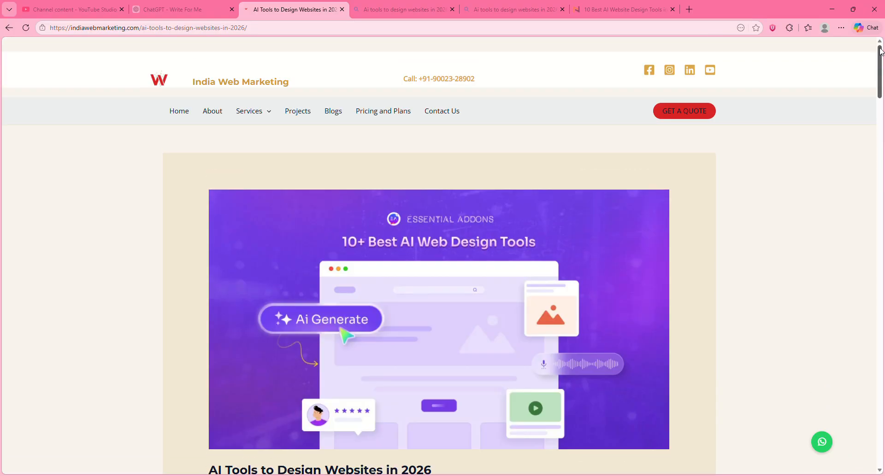
Find "AI Tools to Design Websites in 2026" in the site's blog listing and open its full article.
click(333, 112)
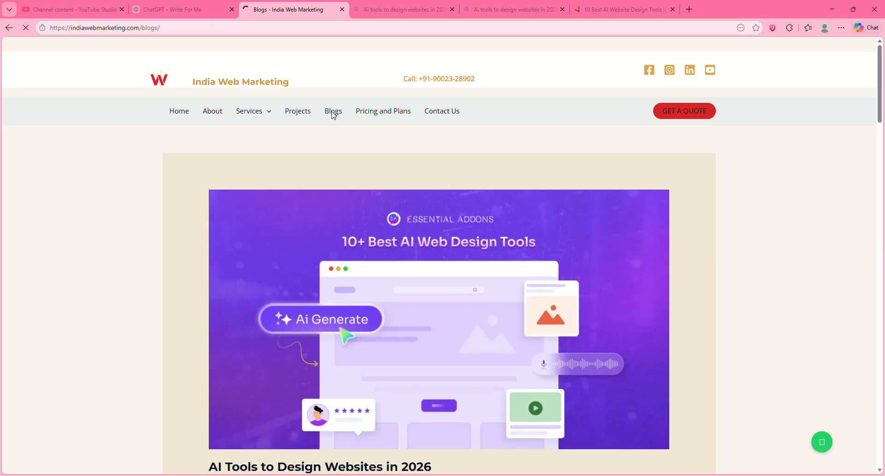
drag(882, 107, 882, 156)
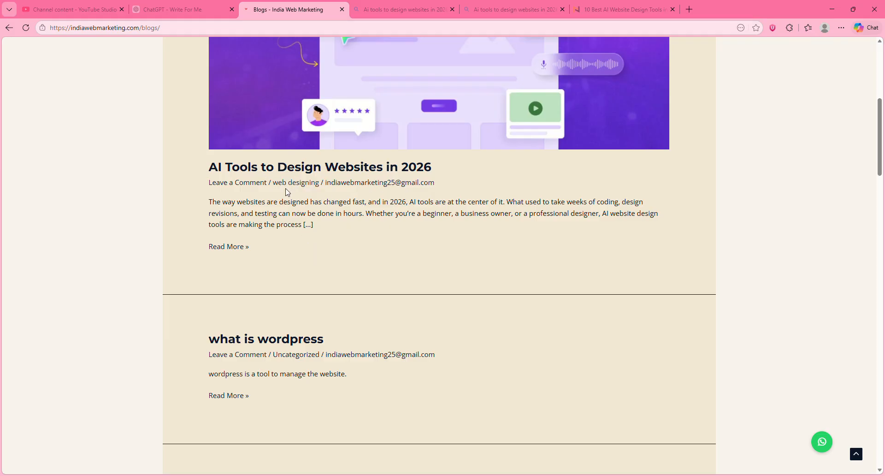
click(235, 249)
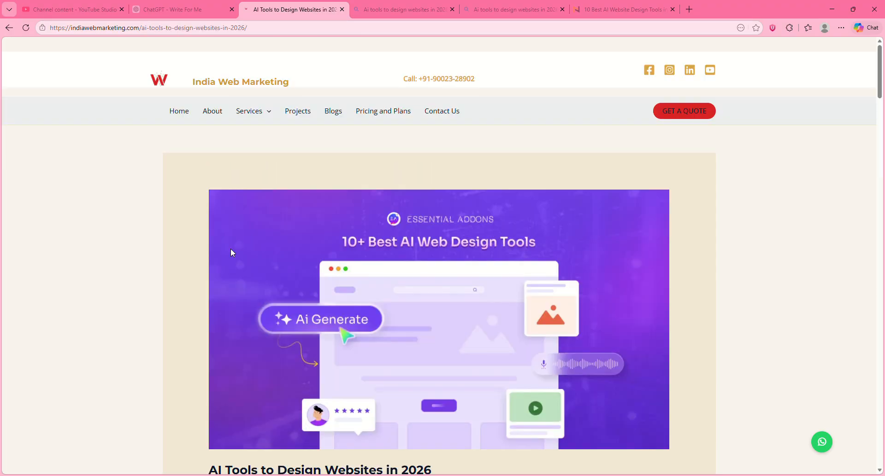
drag(880, 85, 881, 61)
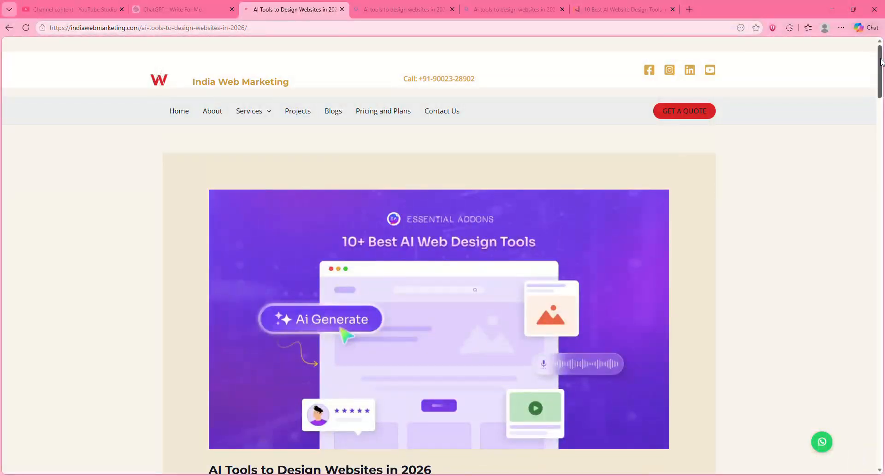